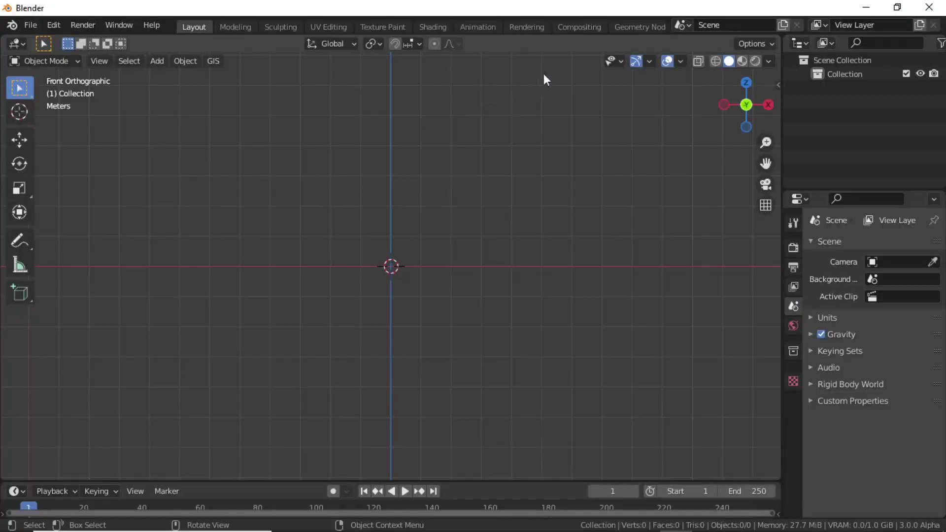
Step: Switch to the Geometry Nodes workspace and add a plane to the scene
left_click(636, 28)
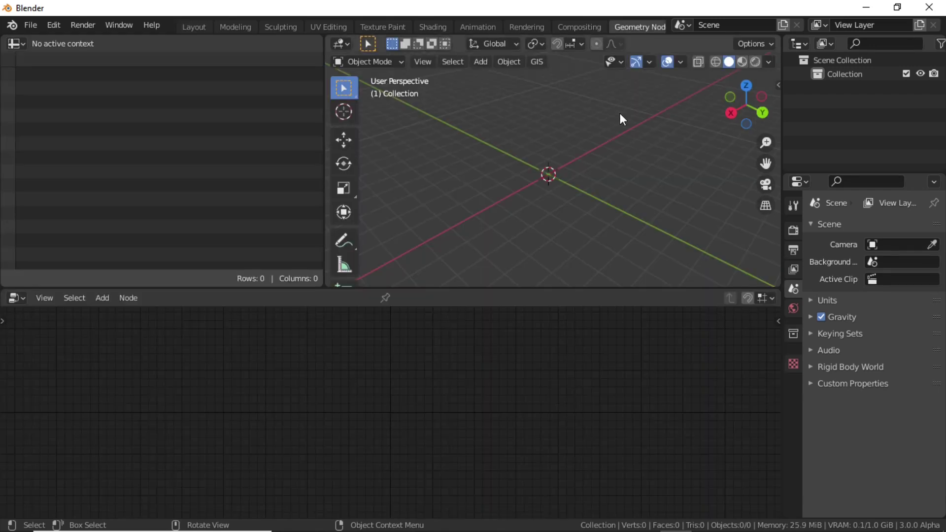
key("shift+a")
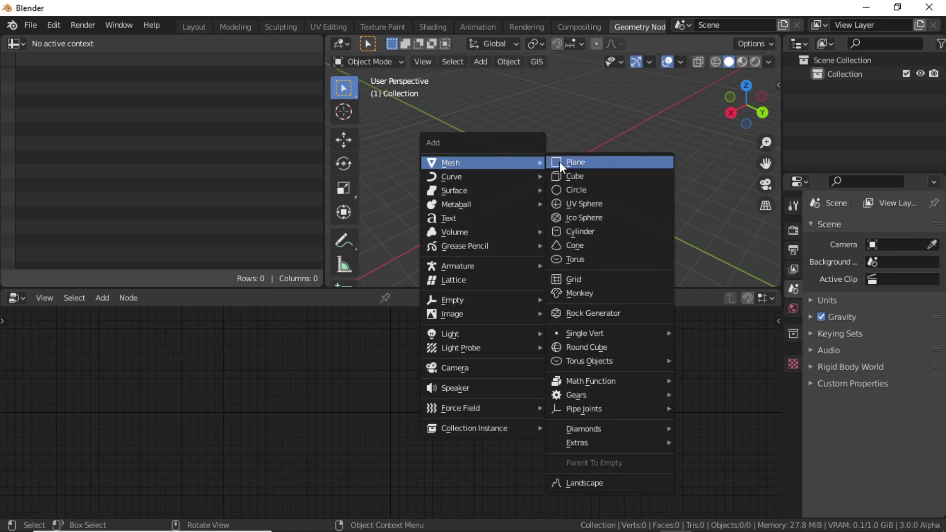
left_click(578, 169)
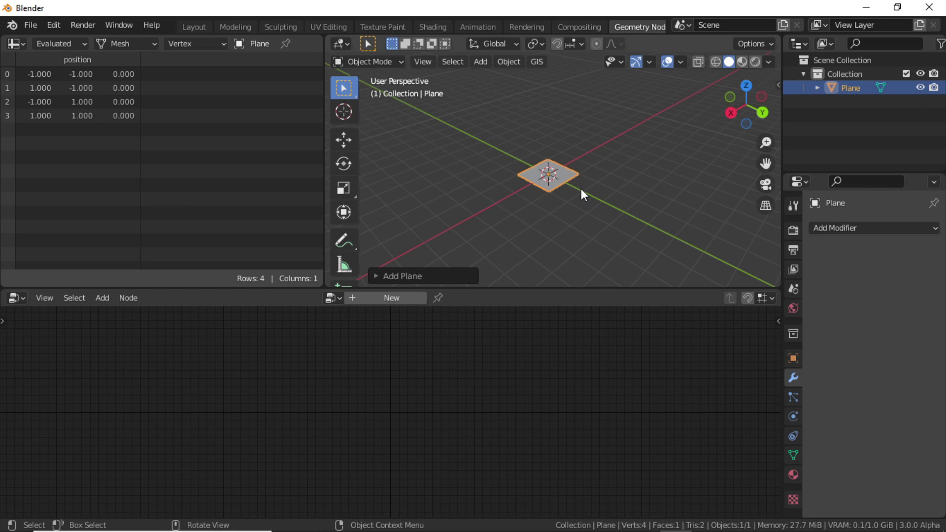
Step: Enlarge the plane and apply its scale so its vertices sit at ±3
key("s")
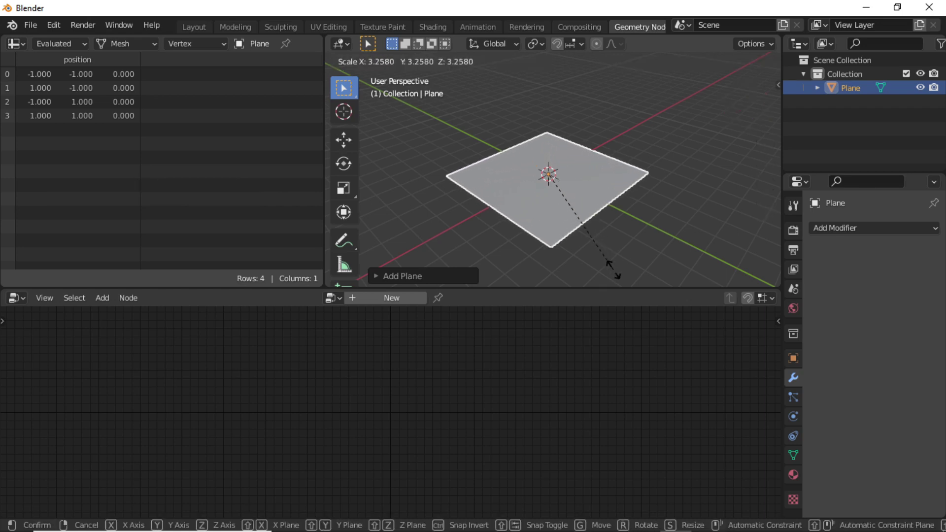
left_click(613, 270)
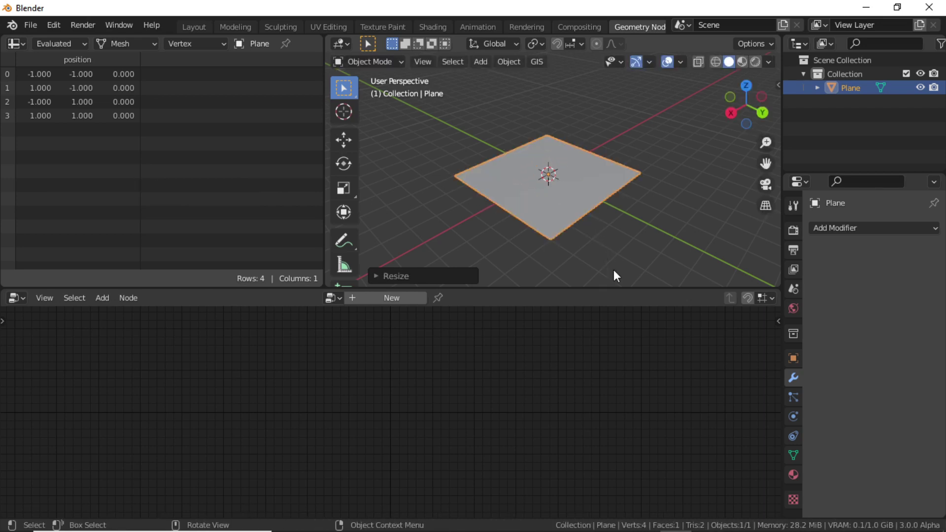
key("ctrl+a")
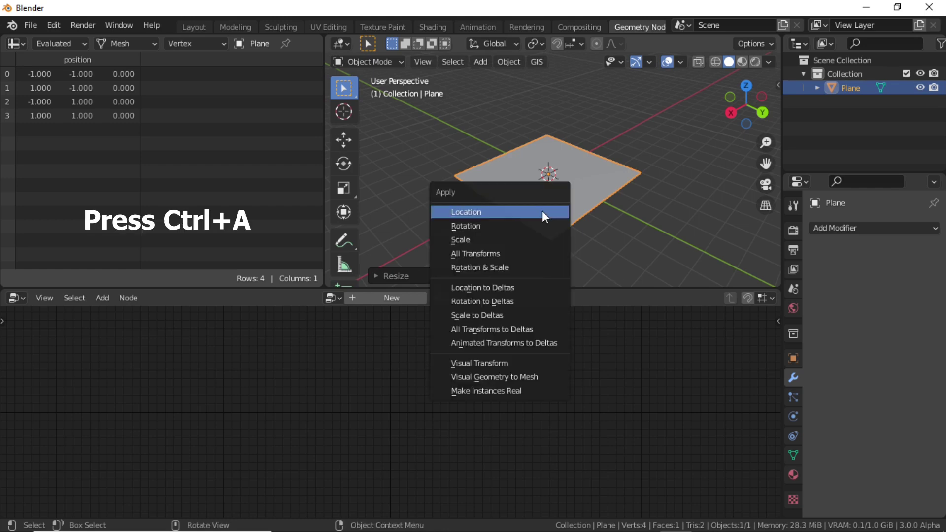
left_click(489, 245)
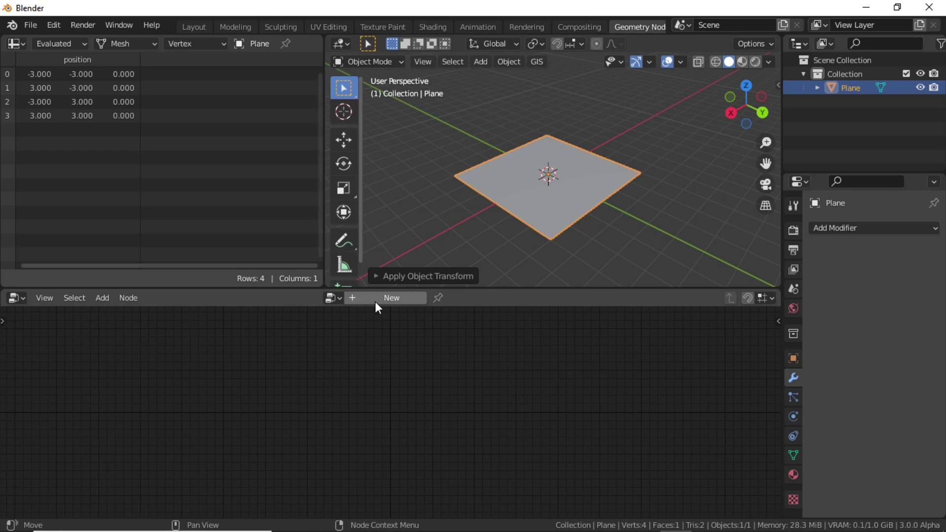
Step: Create a new geometry node tree on the plane, with Group Input linked directly to Group Output
left_click(401, 300)
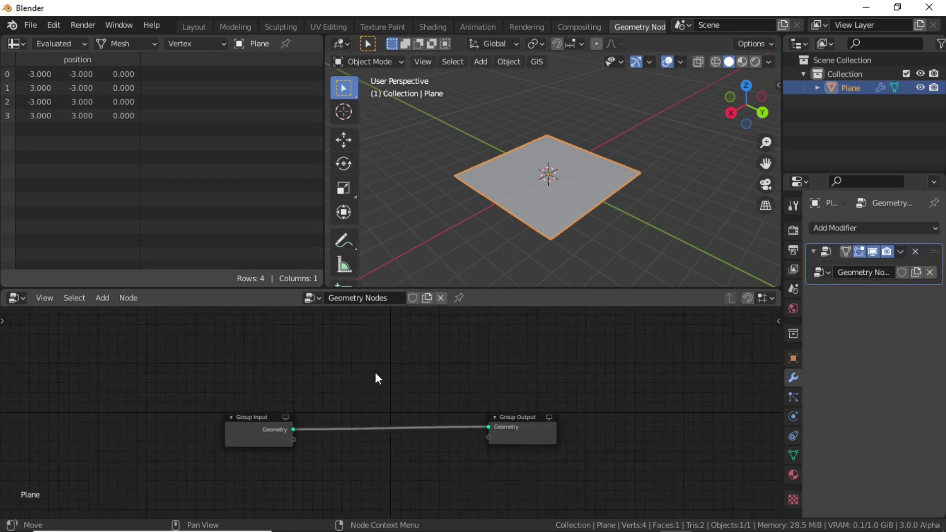
middle_click_drag(366, 392, 389, 367)
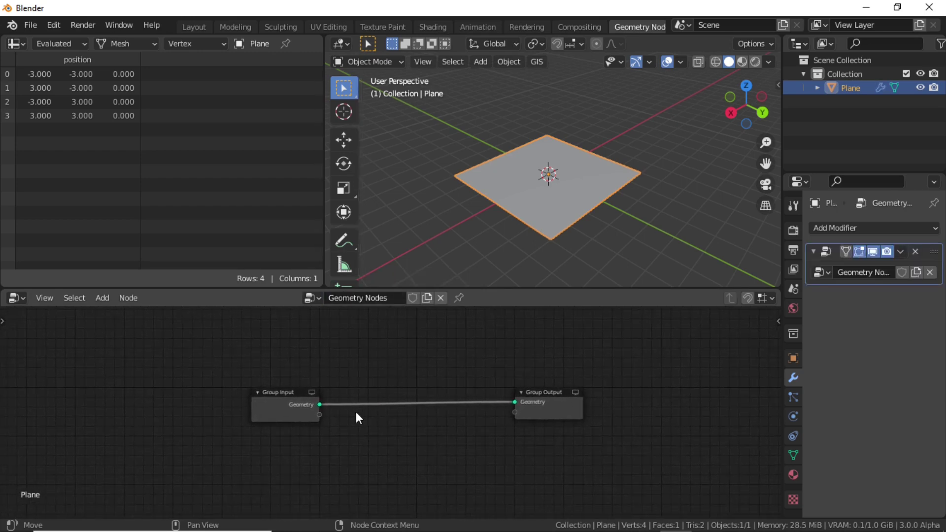
scroll(373, 390, "up", 1)
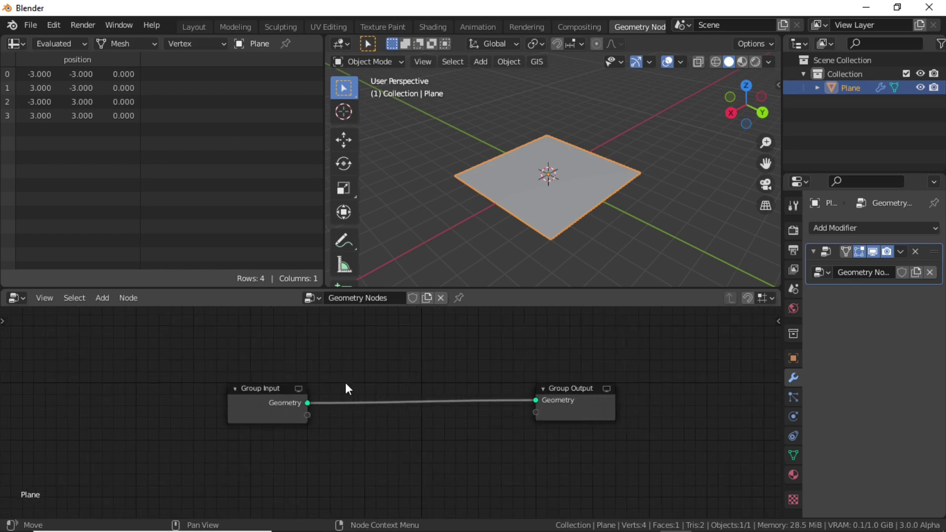
left_click(110, 302)
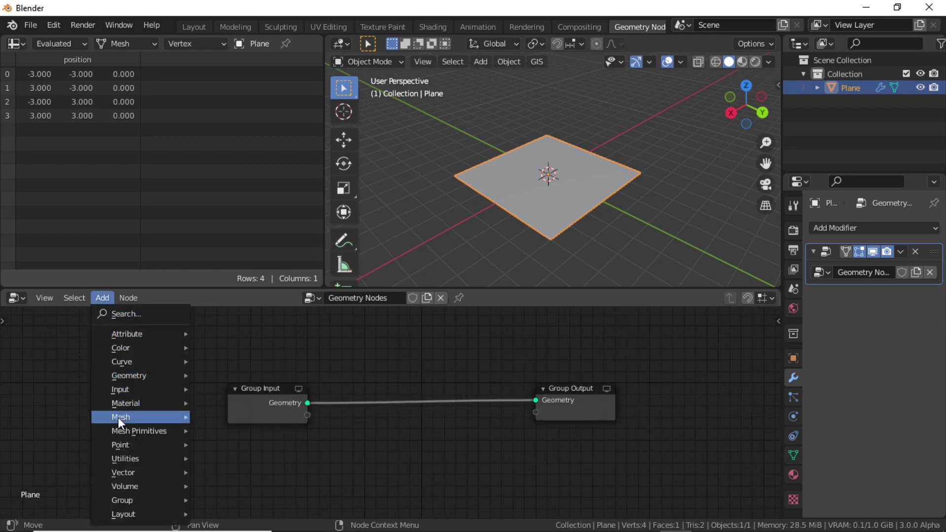
mouse_move(119, 454)
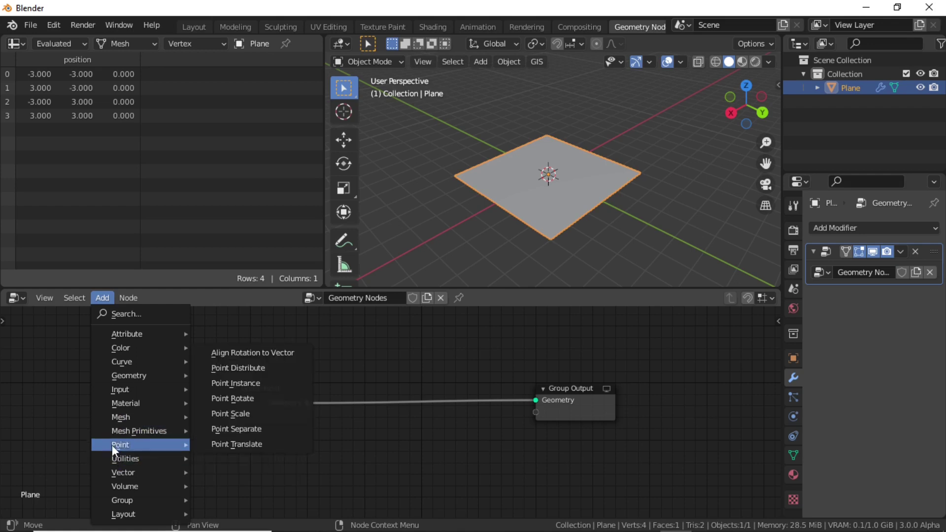
Step: Insert a Point Distribute node between Group Input and Group Output
left_click(231, 369)
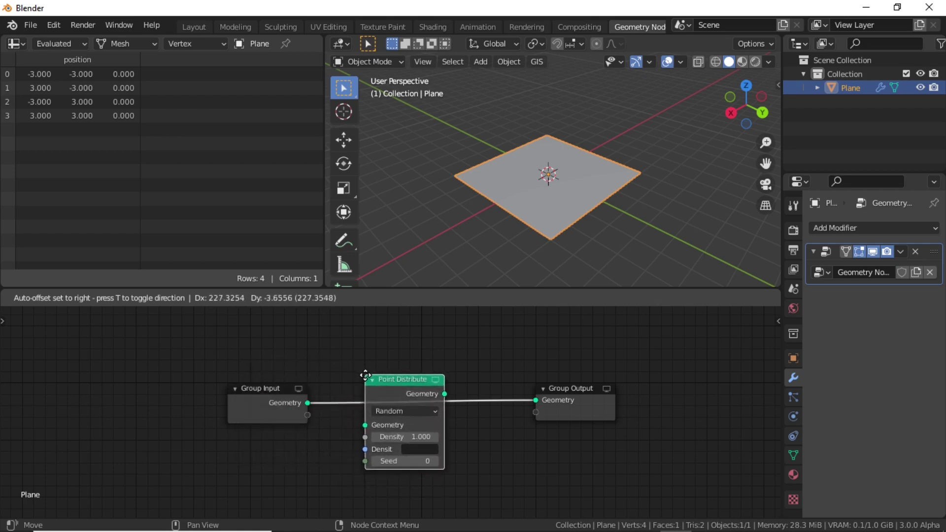
left_click(353, 374)
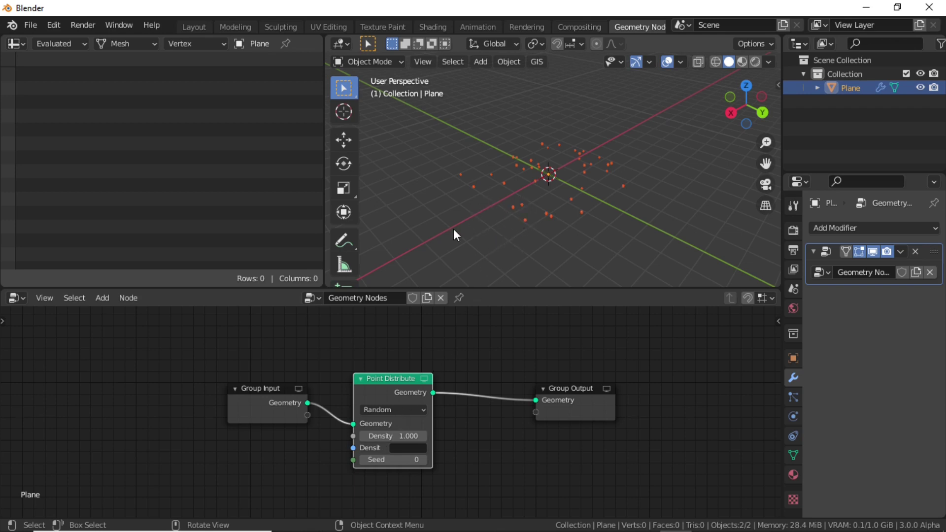
middle_click_drag(284, 400, 288, 368)
left_click_drag(288, 368, 265, 395)
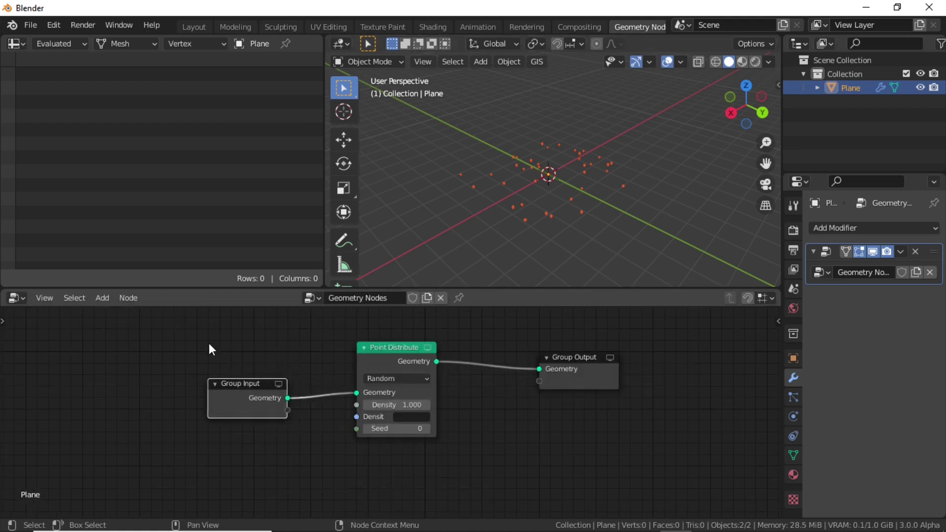
Step: Add Join Geometry before Group Output and link Group Input's Geometry into it
left_click(108, 299)
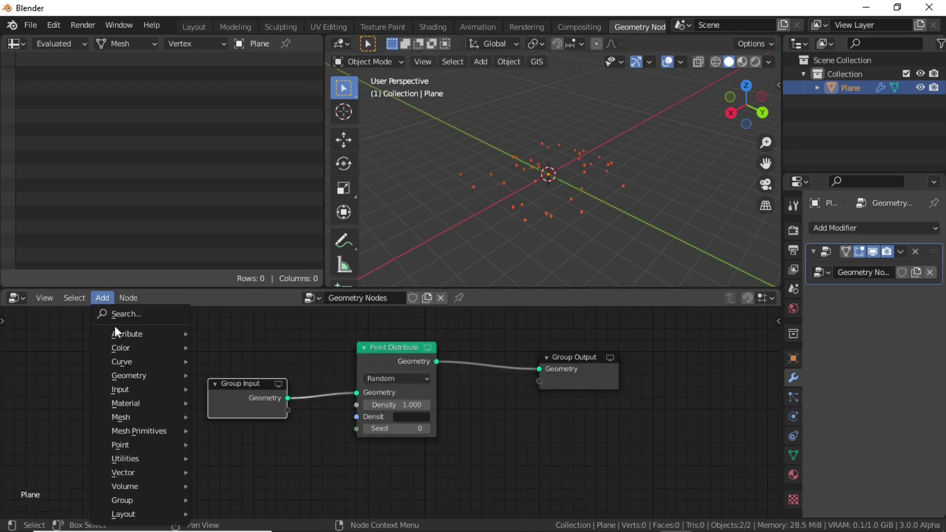
mouse_move(104, 377)
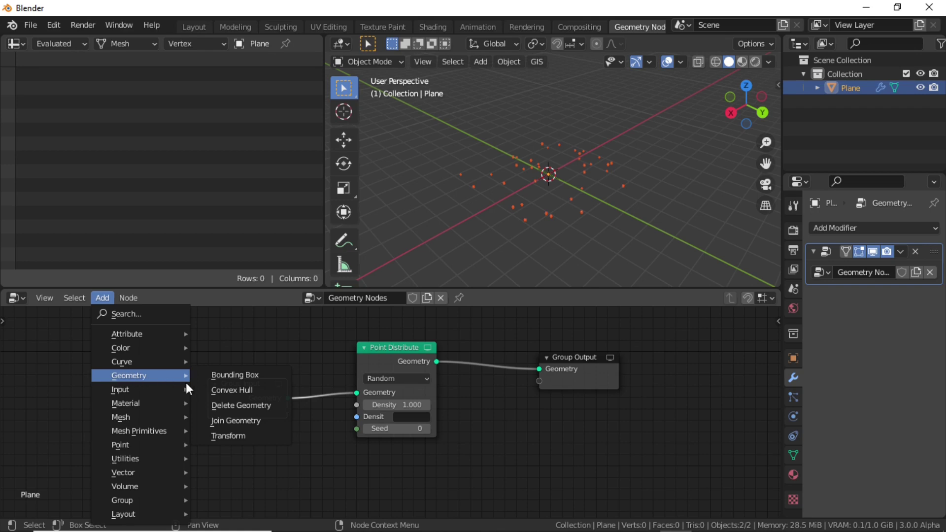
left_click(235, 423)
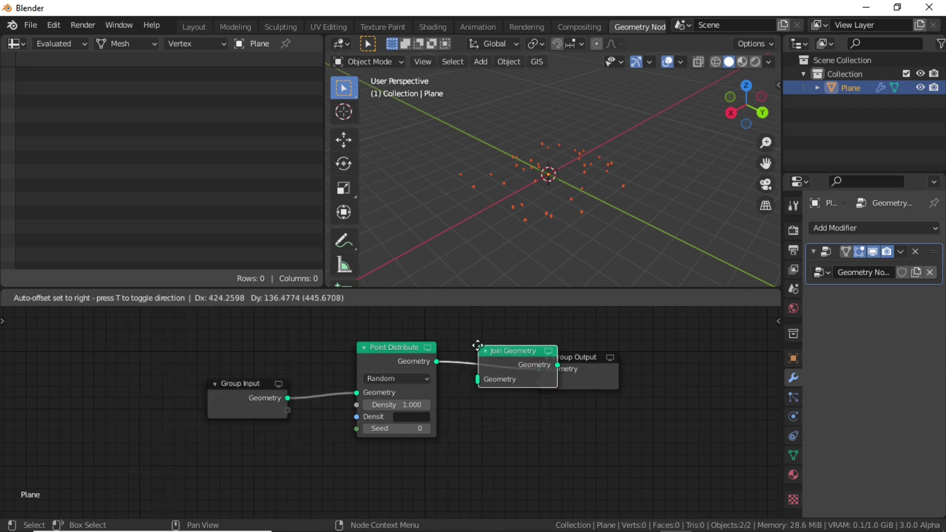
left_click(482, 350)
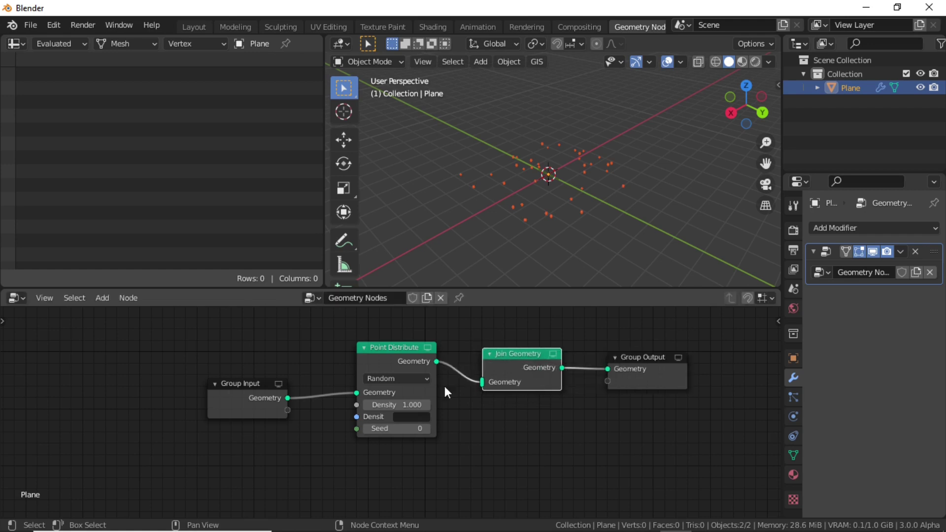
left_click(279, 413)
left_click_drag(288, 398, 530, 442)
Step: Insert a Point Instance node on the link between Point Distribute and Join Geometry
key("Home")
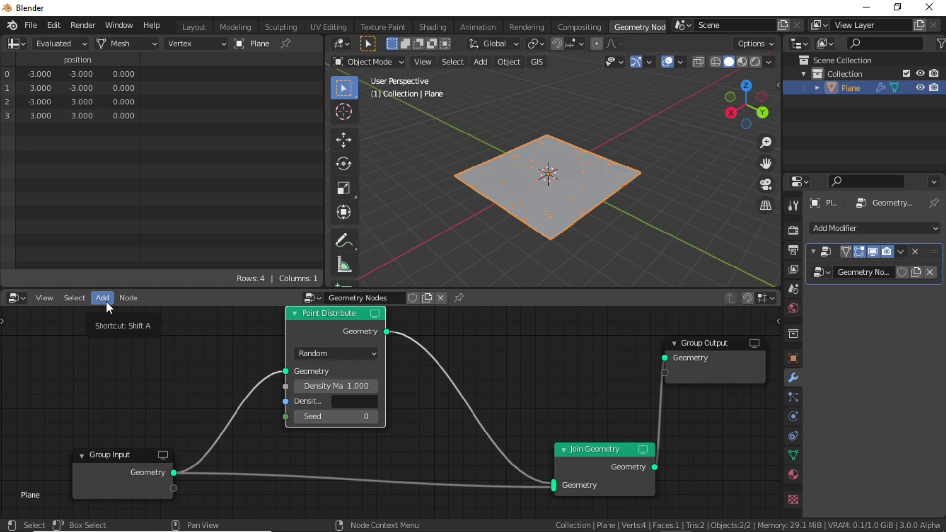
left_click(106, 301)
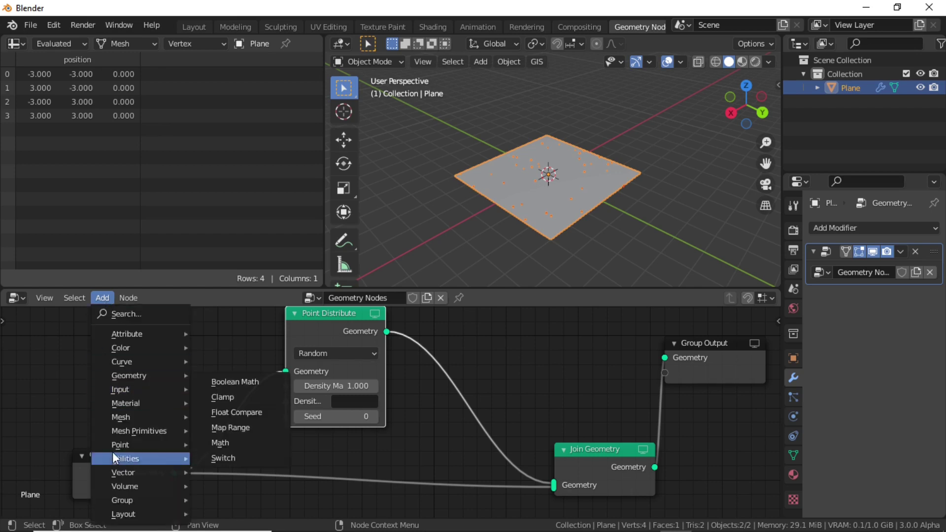
mouse_move(149, 448)
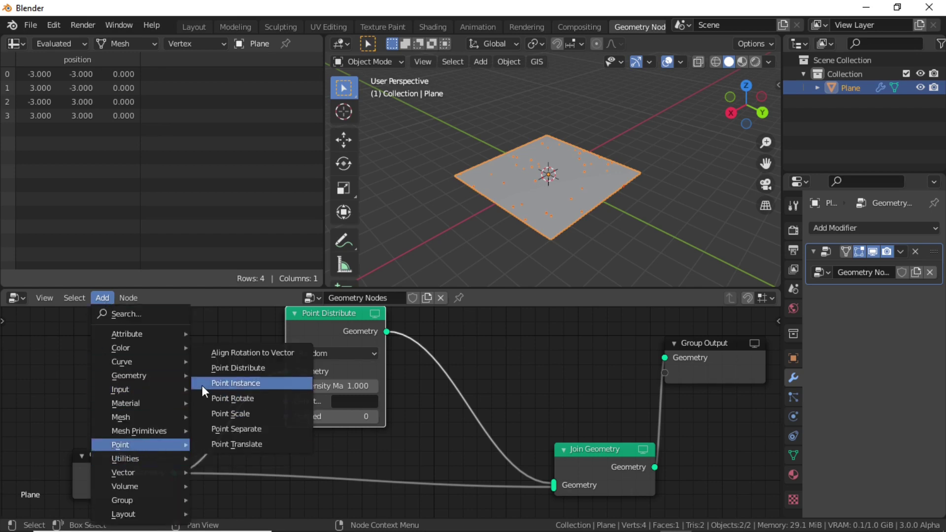
left_click(238, 387)
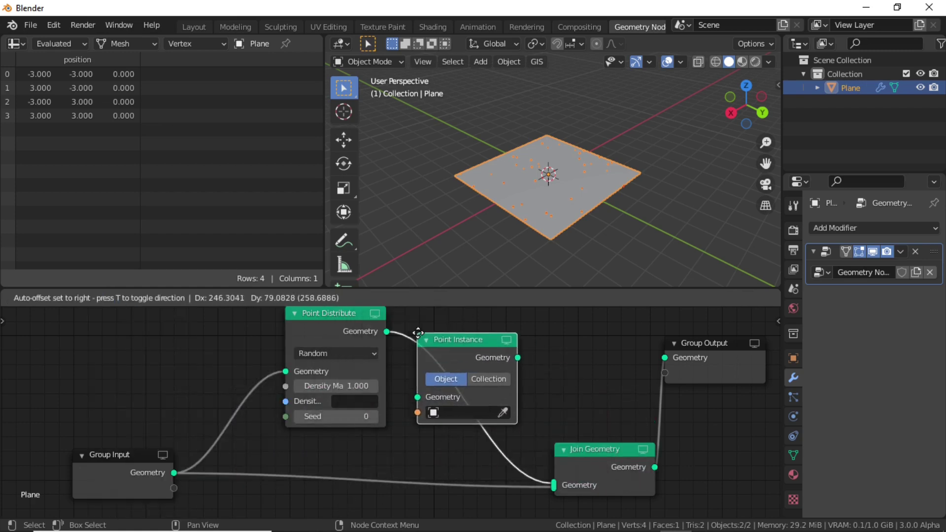
left_click(402, 319)
scroll(345, 345, "up", 2)
left_click_drag(342, 344, 291, 371)
middle_click_drag(455, 382, 448, 364)
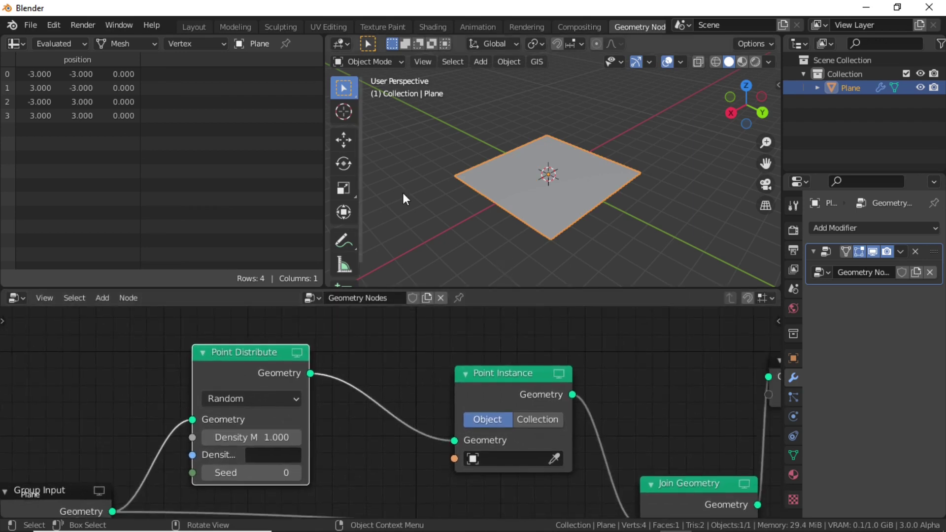
key("shift+a")
mouse_move(404, 193)
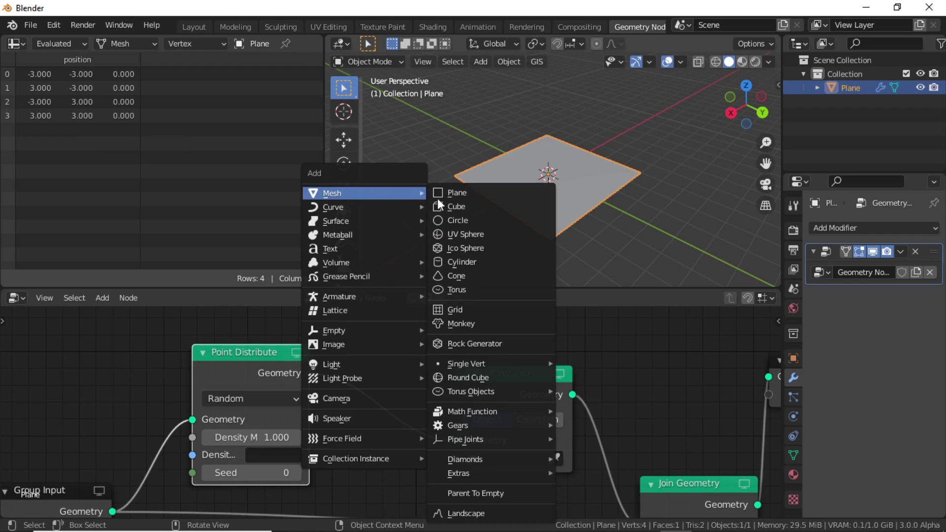
Step: Add a UV sphere, move it beside the plane, then reselect the plane
left_click(475, 236)
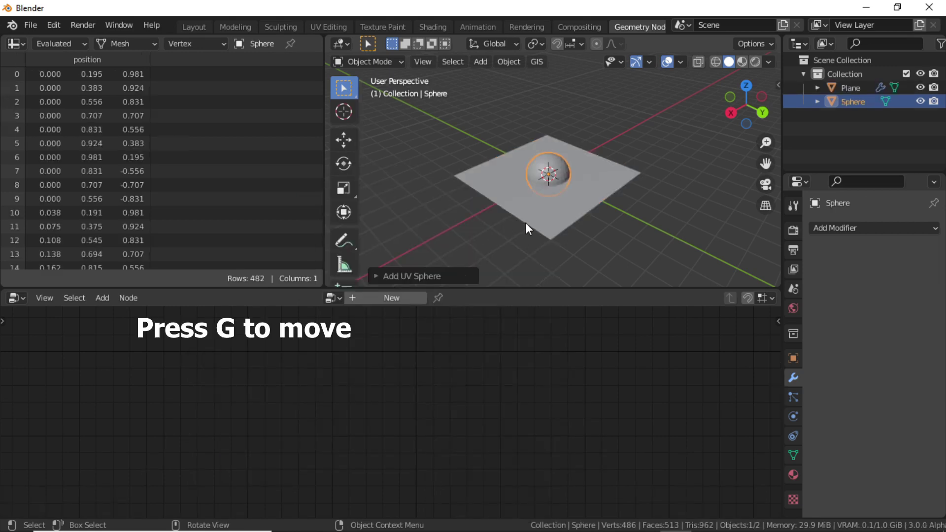
key("g")
left_click(667, 243)
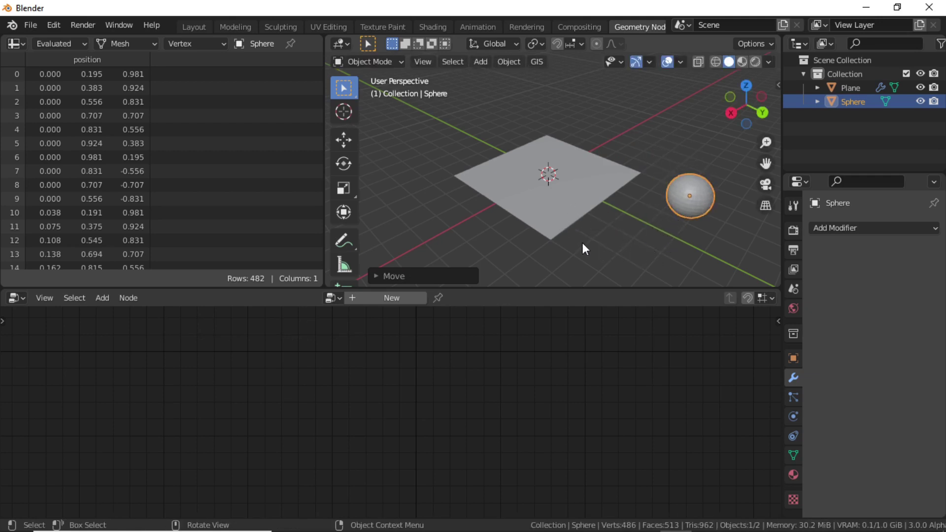
left_click(568, 220)
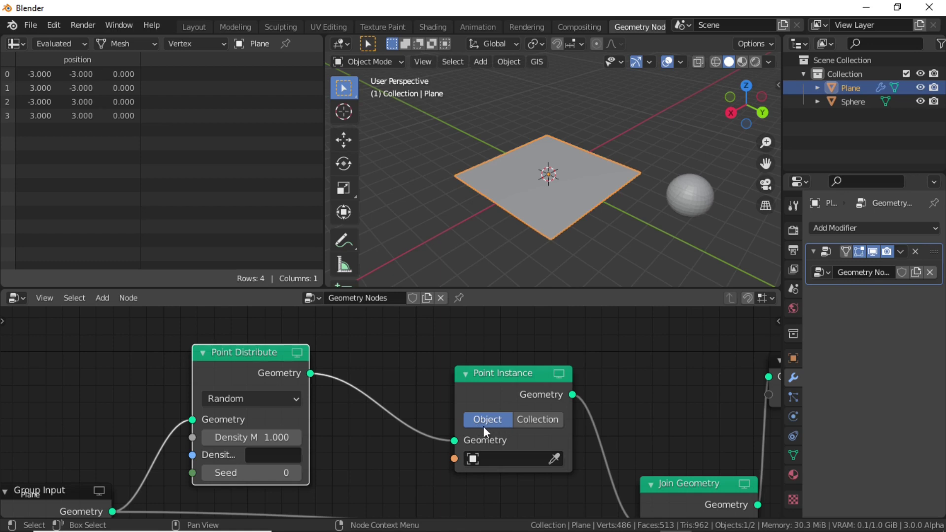
Step: Set Point Instance to instance the Sphere object, then add a Point Scale node
left_click(554, 459)
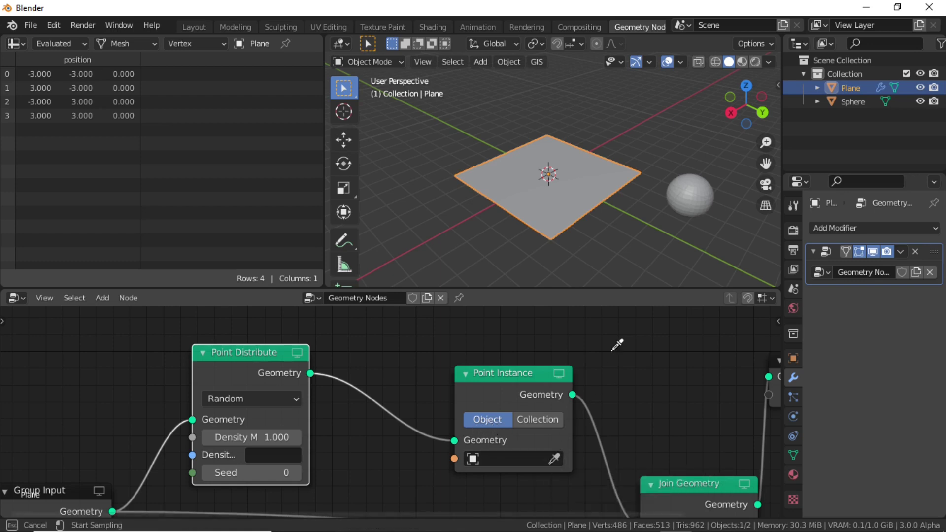
left_click(697, 196)
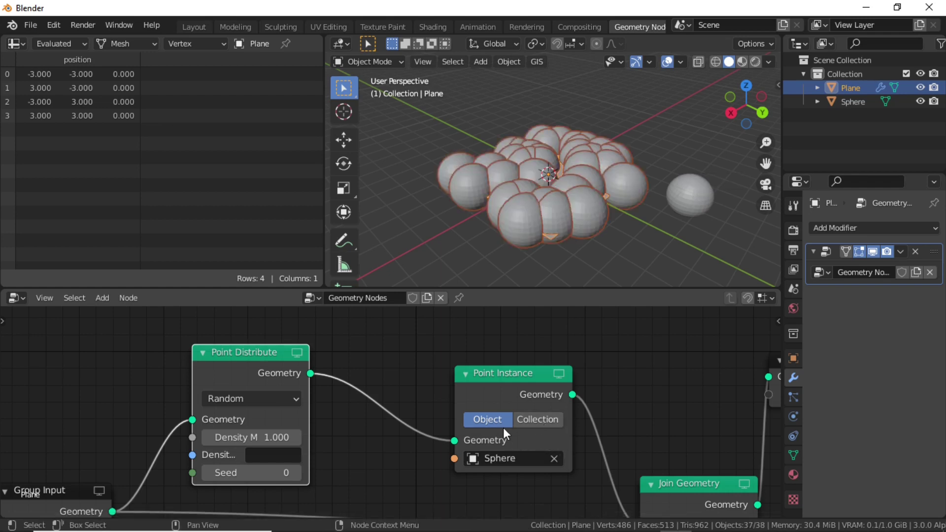
left_click(104, 300)
mouse_move(128, 447)
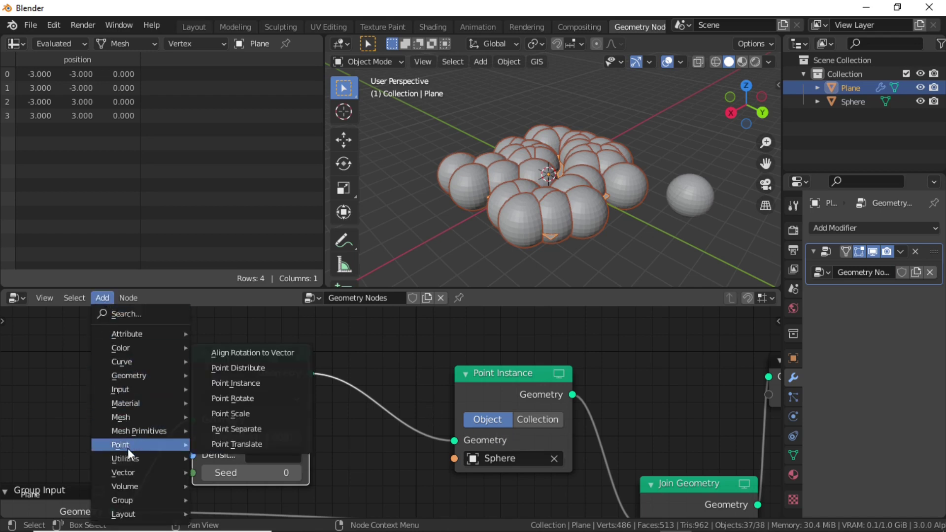
left_click(230, 415)
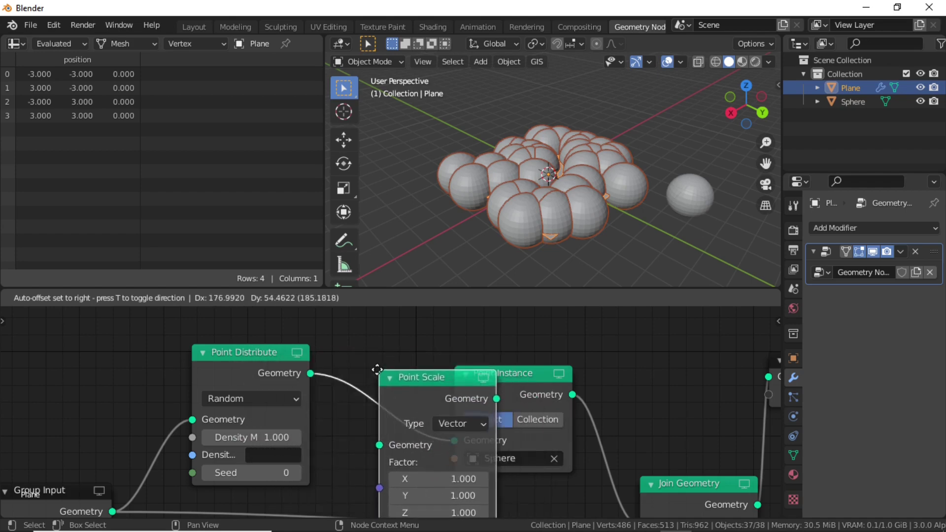
Step: Place Point Scale between Point Distribute and Point Instance with factor 0.5 on X, Y and Z
left_click(363, 341)
left_click_drag(444, 445, 435, 476)
key("Escape")
type("0.5")
key("Return")
middle_click_drag(434, 434, 428, 408)
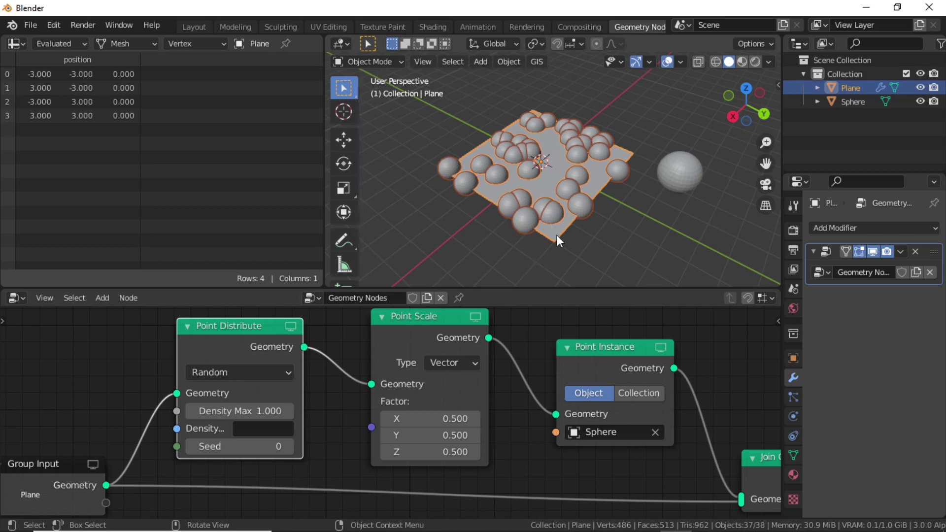
Step: In Weight Paint mode, click the plane to create vertex group 'Group' at weight 0, then return to Object Mode
left_click(371, 60)
left_click(371, 138)
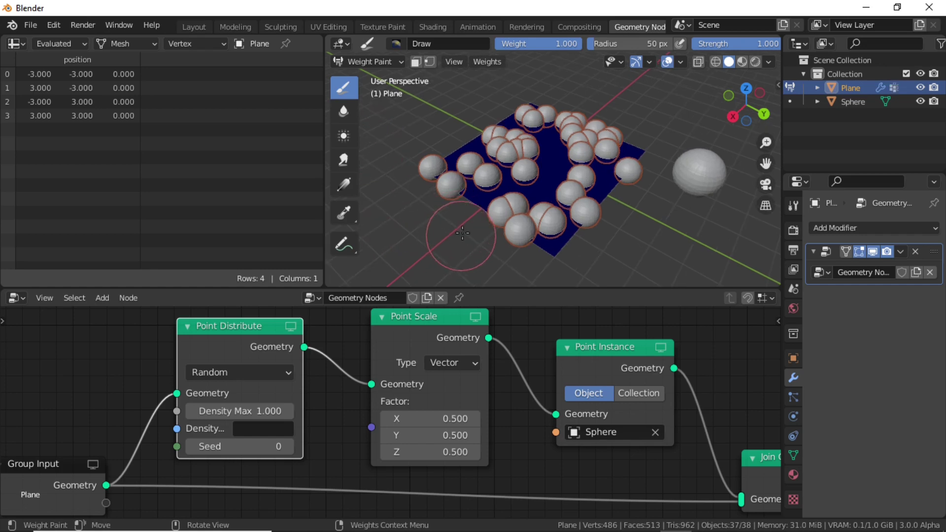
left_click(468, 217)
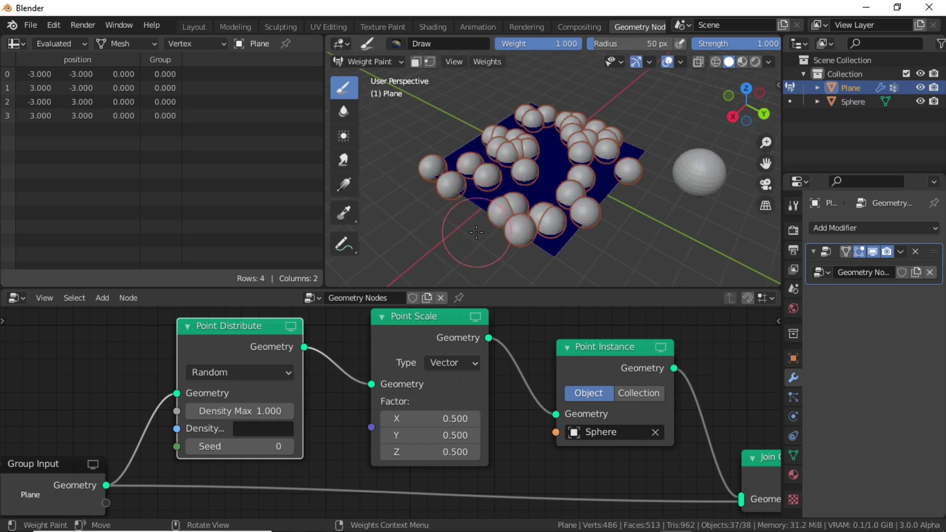
left_click(383, 60)
left_click(380, 77)
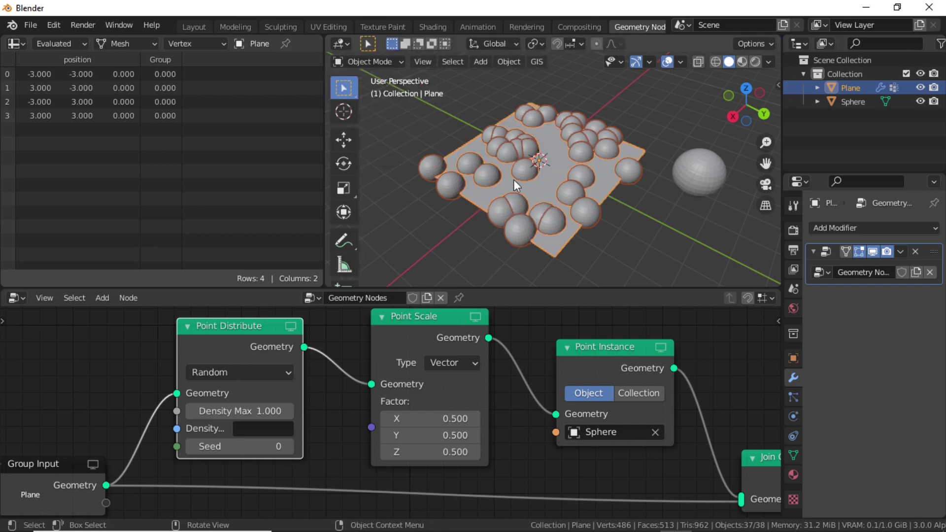
left_click(386, 63)
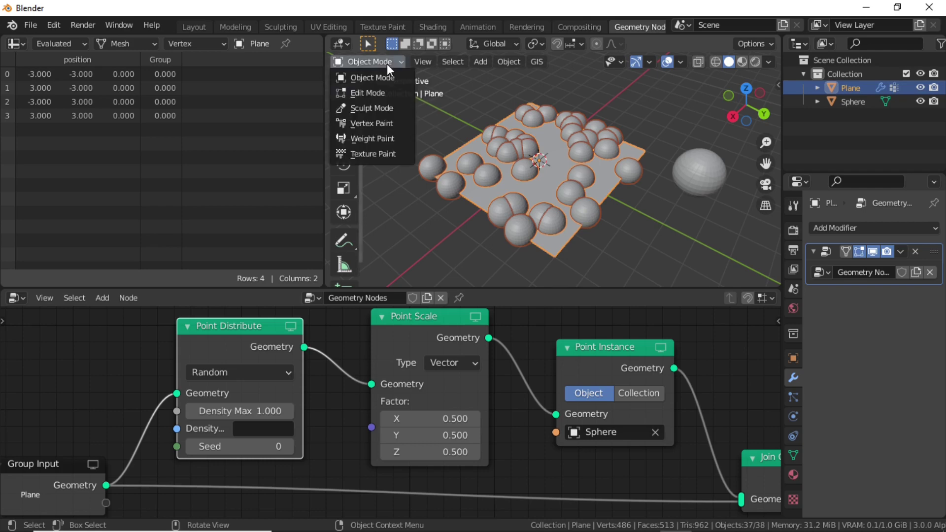
Step: In Edit Mode, subdivide the plane with 25 cuts into 729 vertices, then return to Object Mode
left_click(377, 95)
right_click(507, 129)
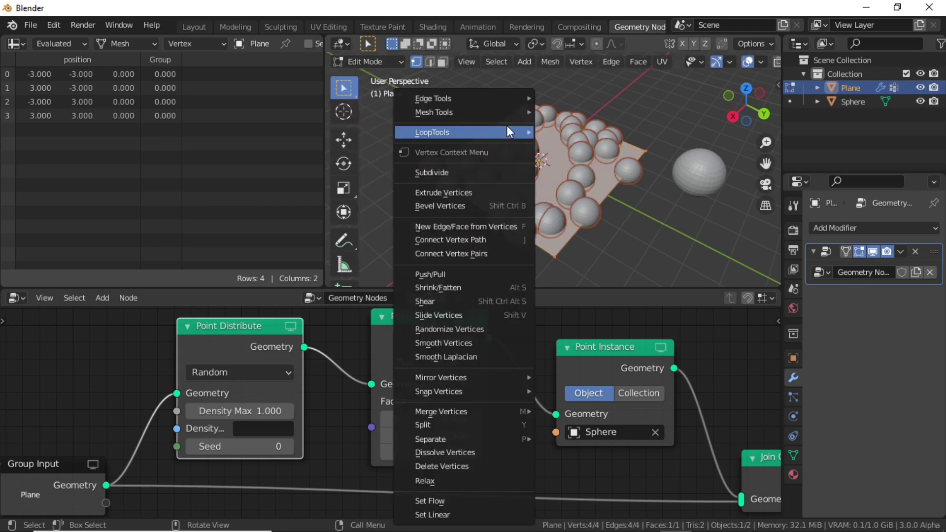
mouse_move(496, 137)
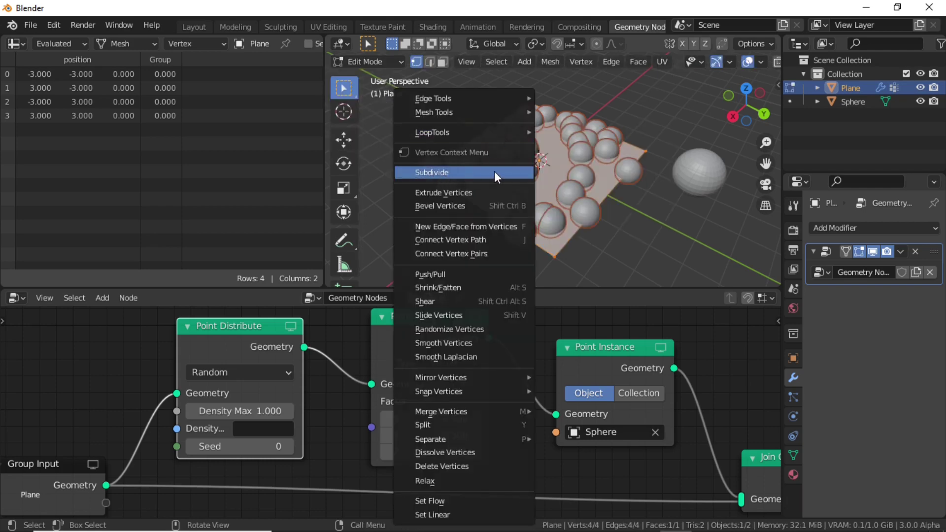
left_click(460, 171)
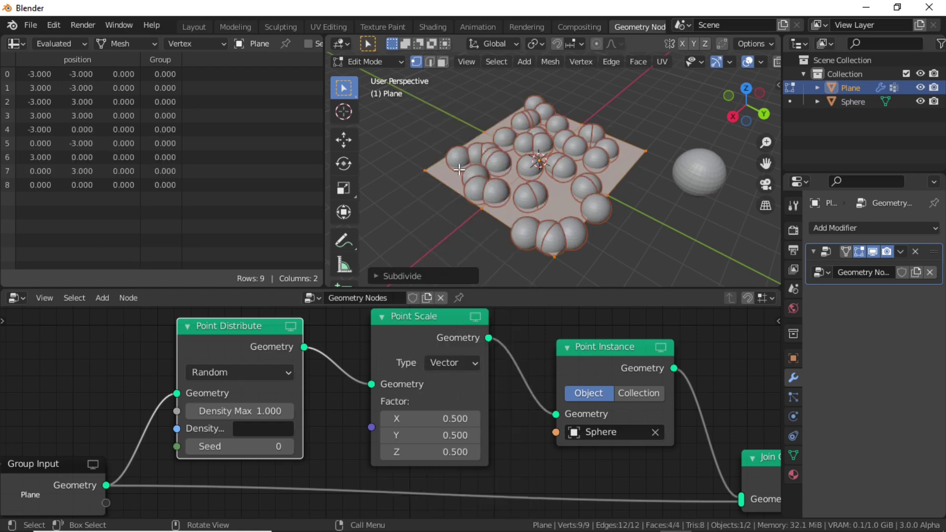
left_click(380, 276)
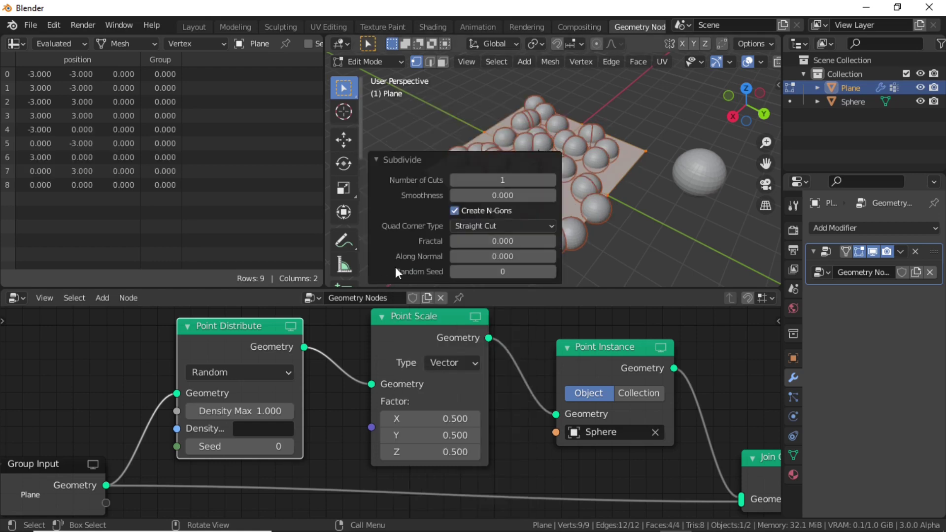
left_click(500, 180)
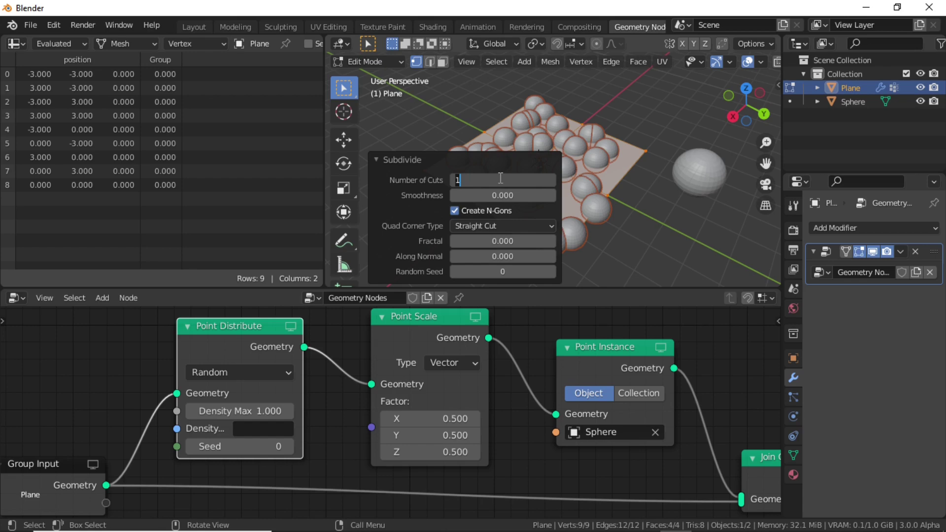
type("25")
key("Return")
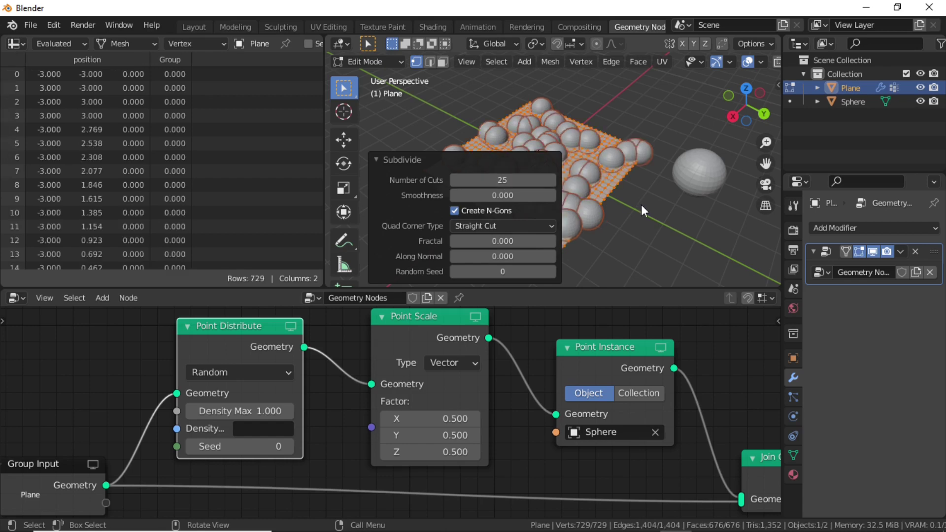
key("Tab")
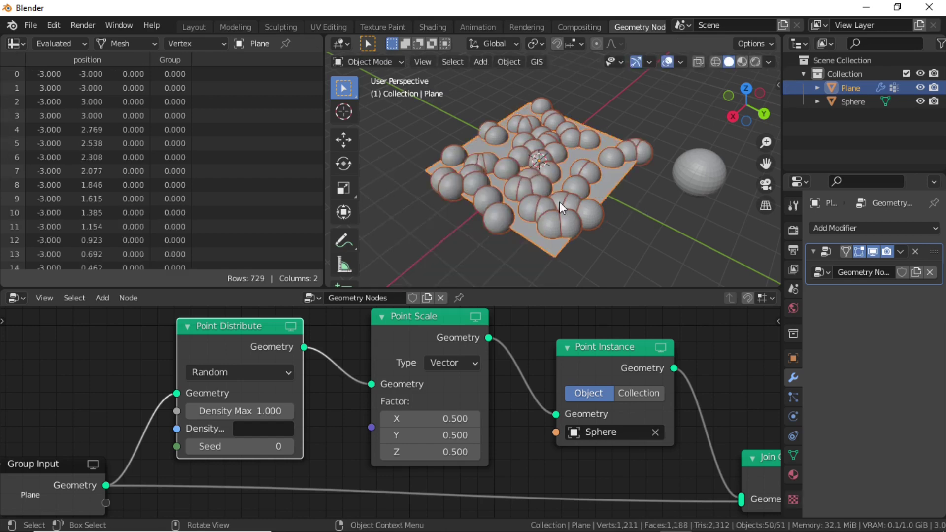
left_click(366, 61)
Step: In Weight Paint mode, paint a winding band of Group weight across the middle of the plane
left_click(367, 137)
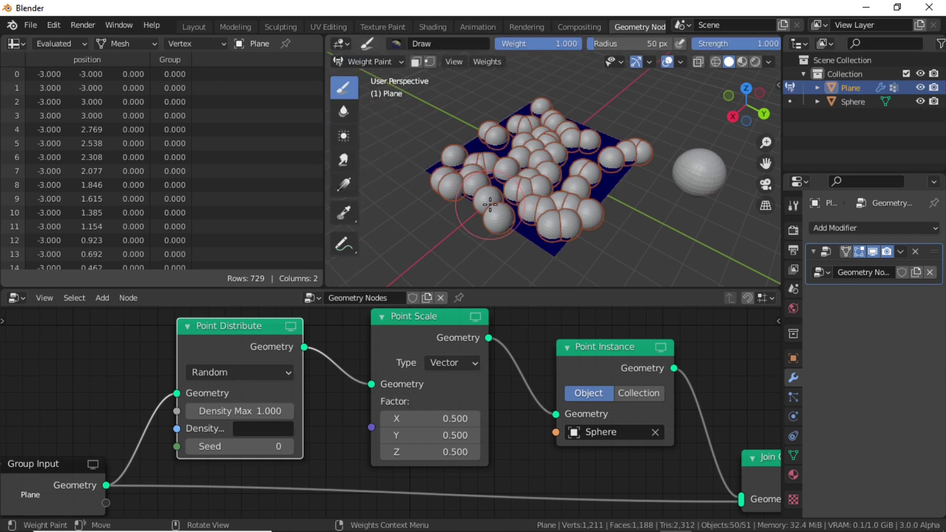
middle_click_drag(424, 231, 478, 207)
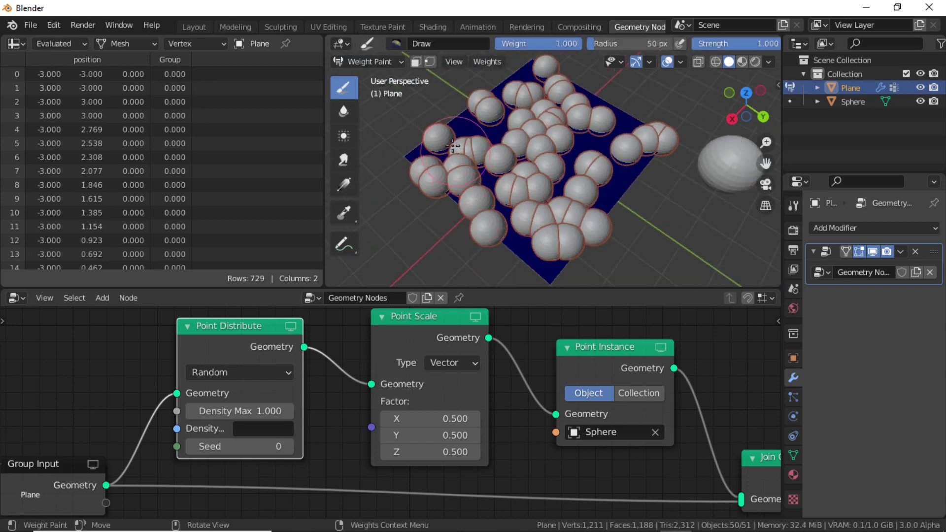
mouse_move(429, 129)
left_mouse_down()
mouse_move(469, 192)
mouse_move(524, 208)
mouse_move(597, 137)
mouse_move(626, 136)
mouse_move(652, 182)
mouse_move(645, 152)
mouse_move(611, 136)
left_mouse_up()
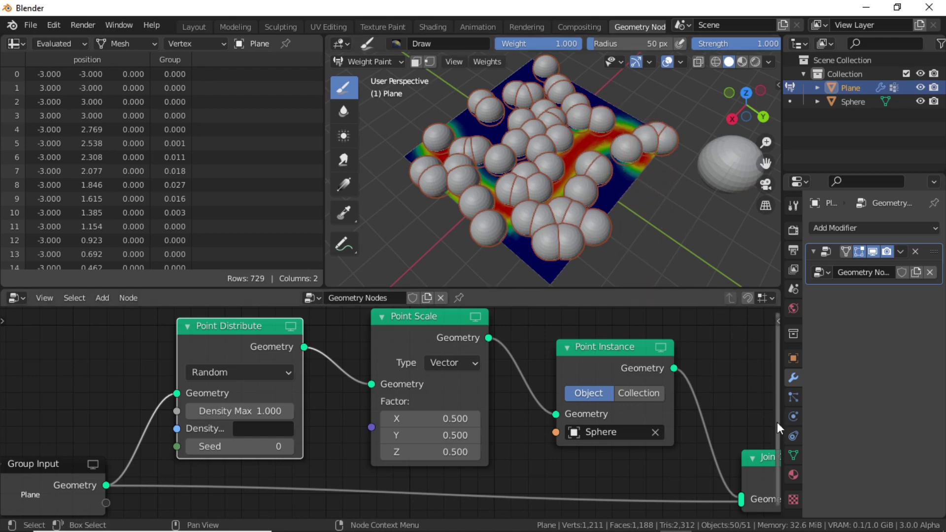
Step: Set Point Distribute's density attribute to the plane's Group vertex group weights
left_click(793, 455)
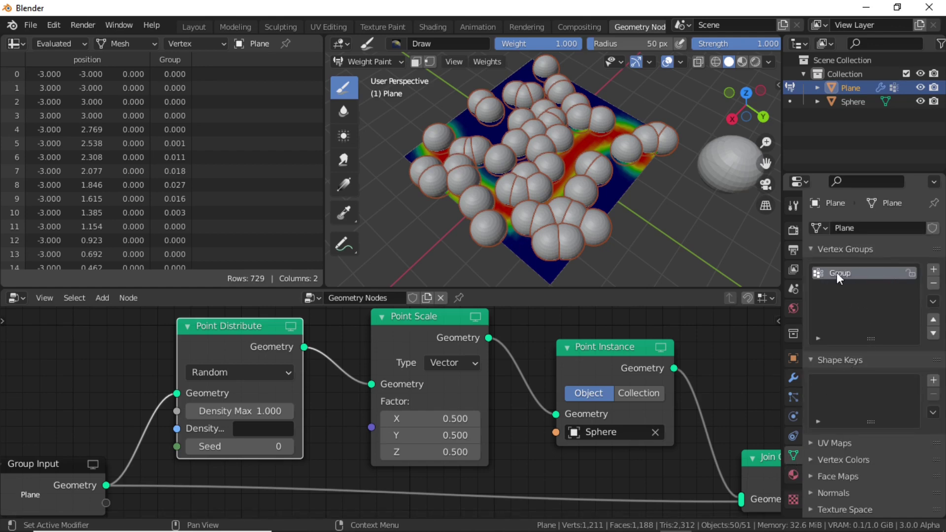
left_click(249, 428)
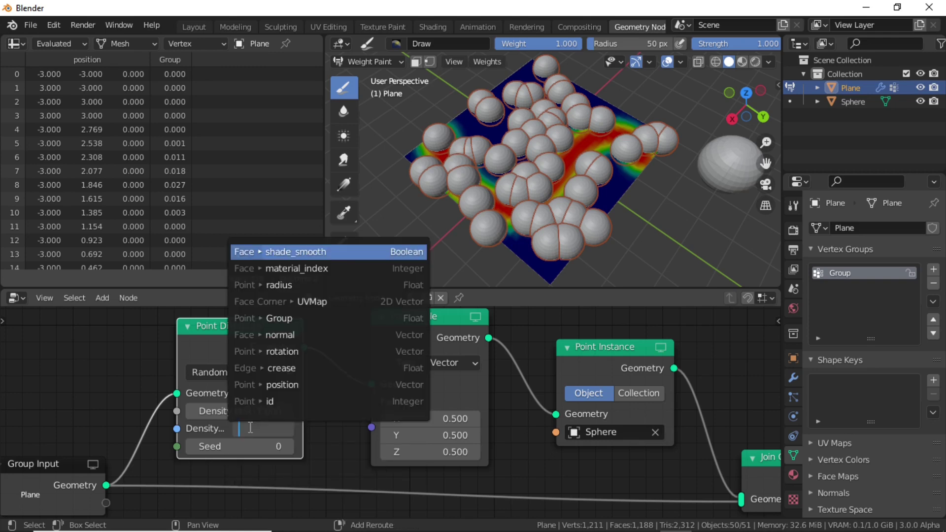
type("G")
key("Return")
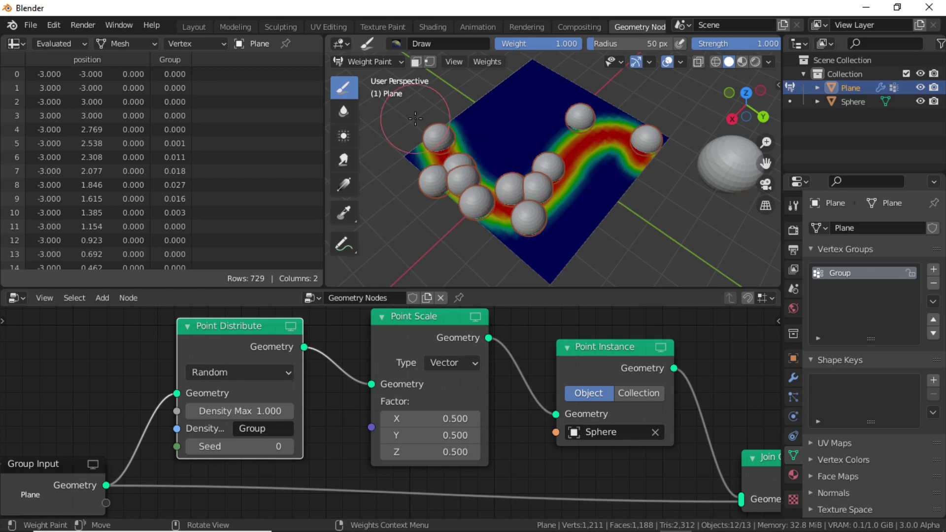
Step: Delete the Group vertex group and empty the Density attribute field
left_click(933, 284)
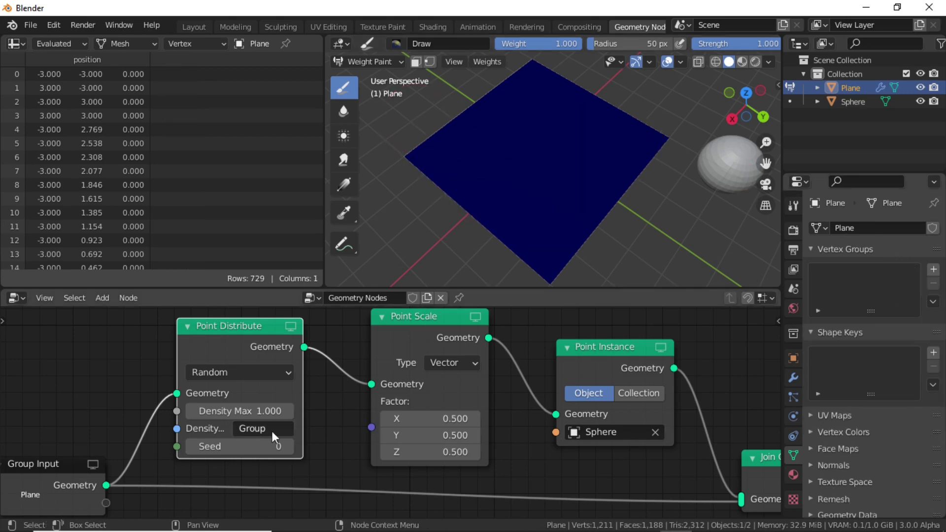
left_click(274, 429)
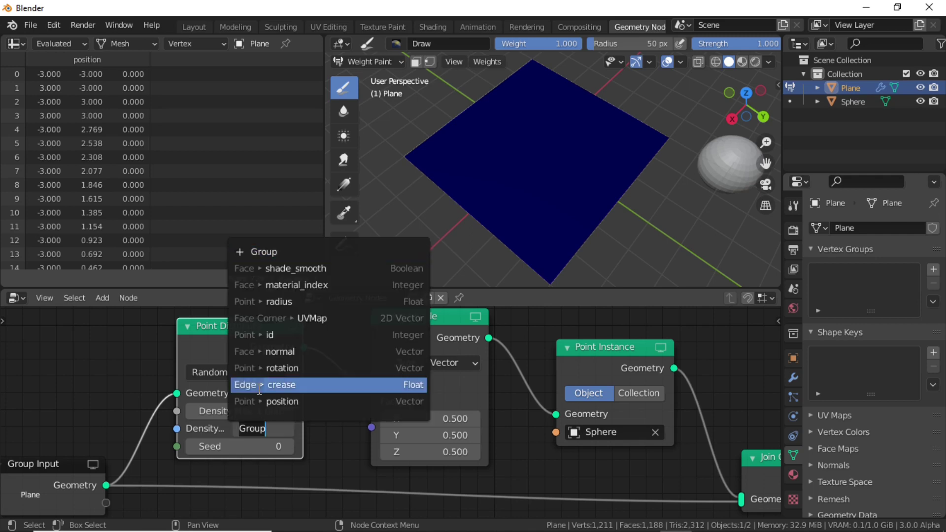
key("BackSpace")
key("BackSpace")
key("BackSpace")
key("BackSpace")
key("BackSpace")
key("Return")
Step: Return to Object Mode in the Layout workspace, viewing from the top
left_click(374, 61)
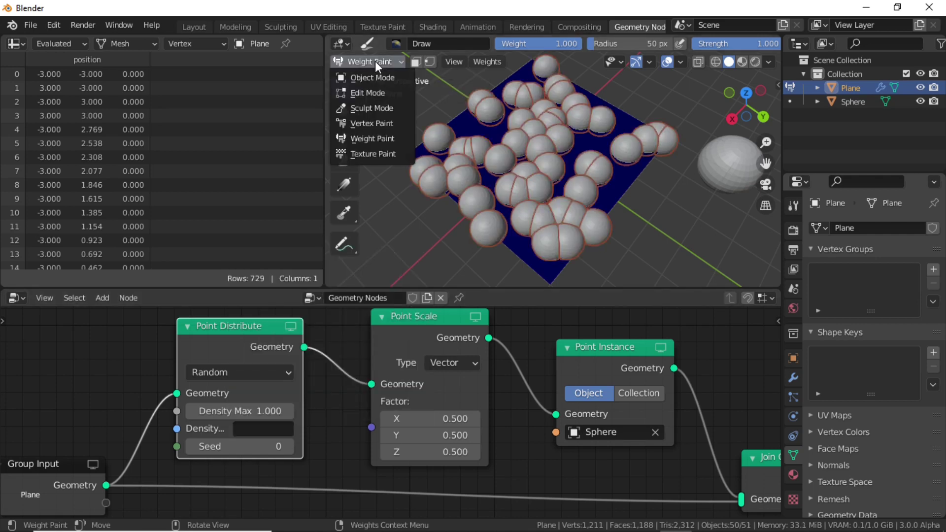
left_click(373, 77)
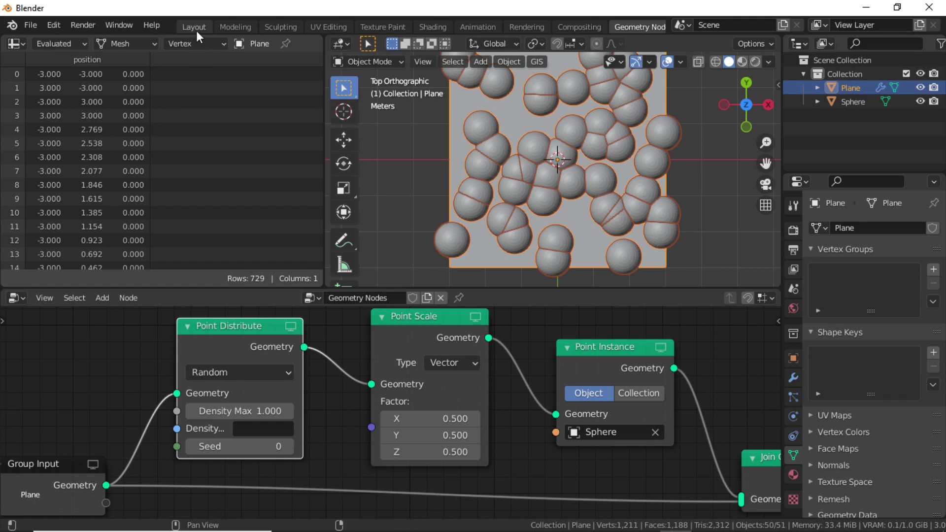
left_click(196, 31)
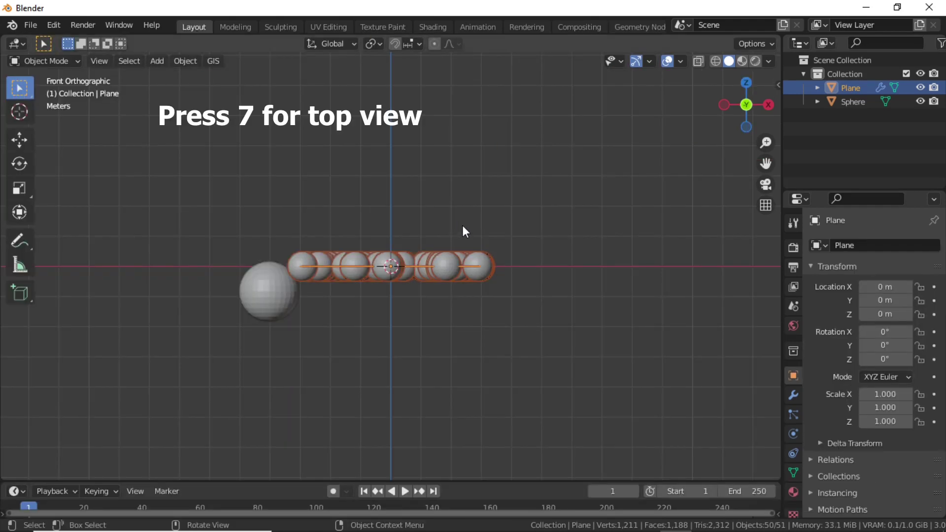
key("7")
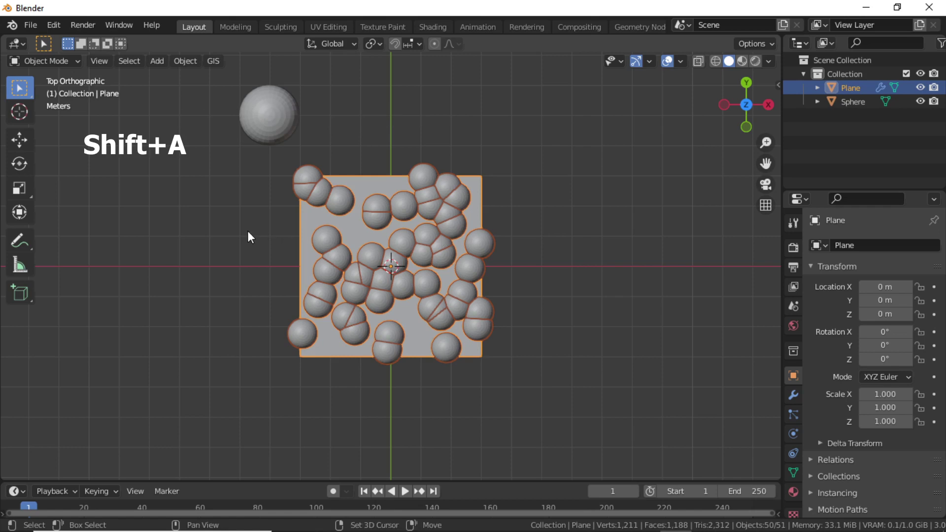
key("shift+a")
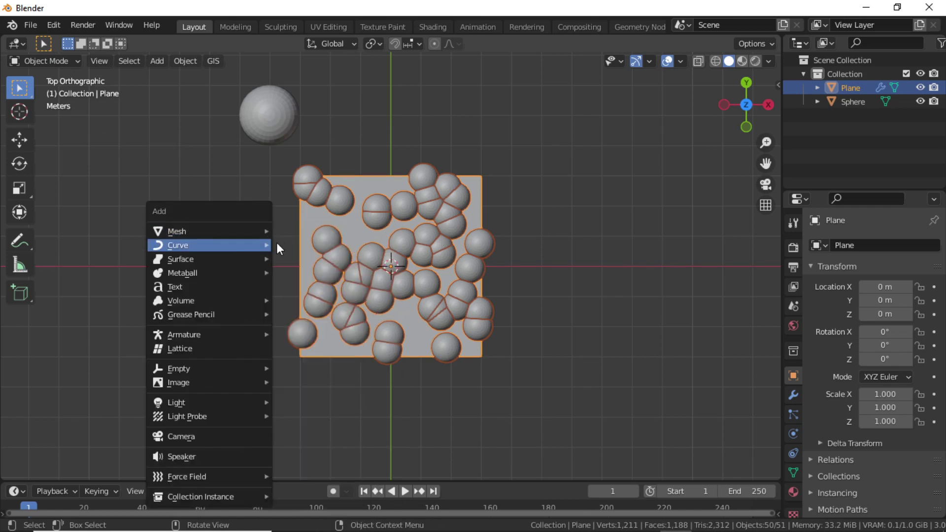
Step: Add a cube at the plane's centre and set its Viewport Display to Wire
left_click(303, 245)
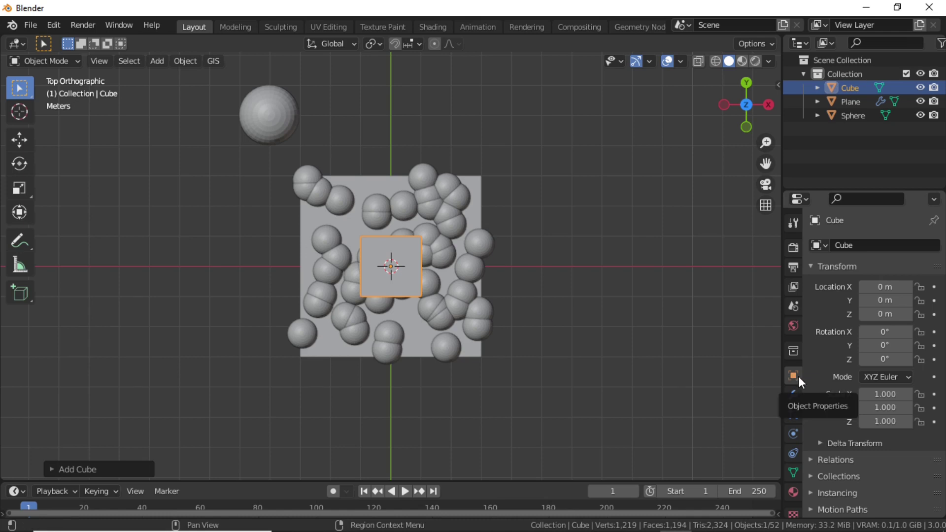
scroll(835, 439, "down", 3)
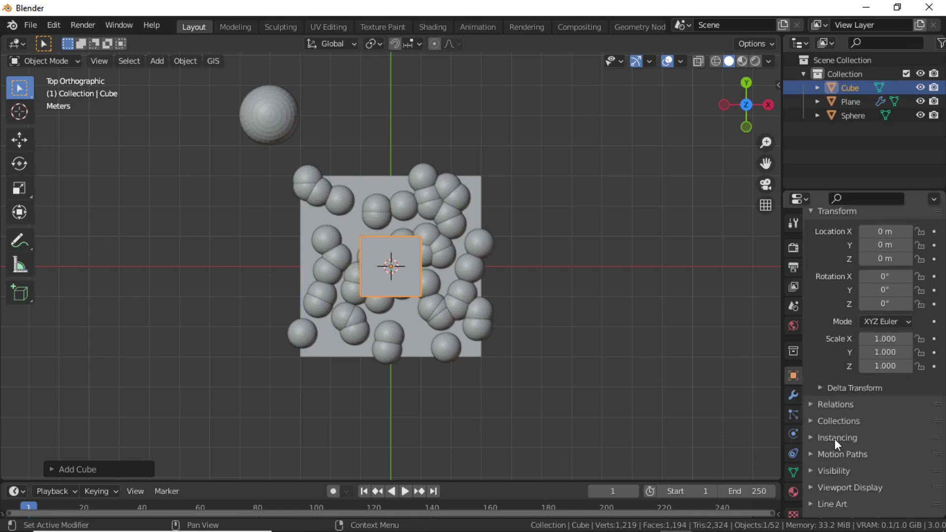
left_click(816, 490)
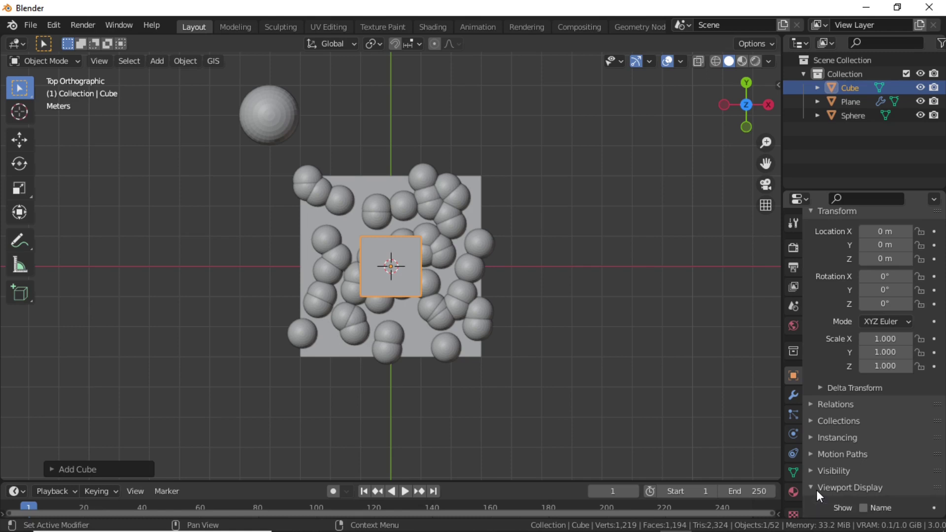
scroll(817, 490, "down", 9)
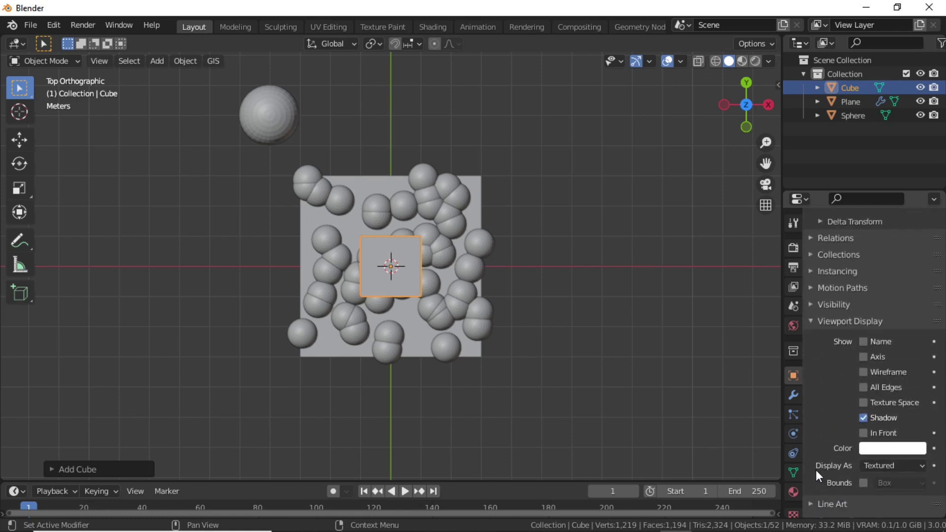
left_click(878, 465)
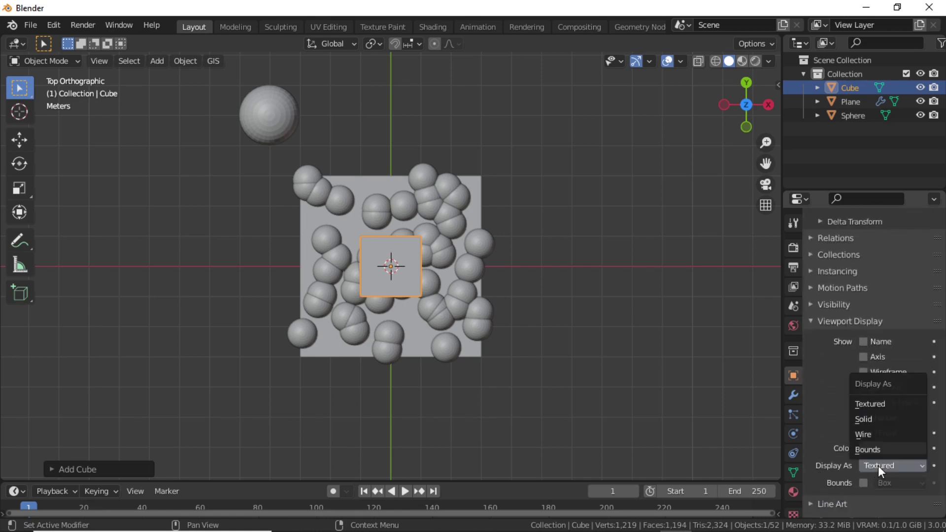
left_click(877, 434)
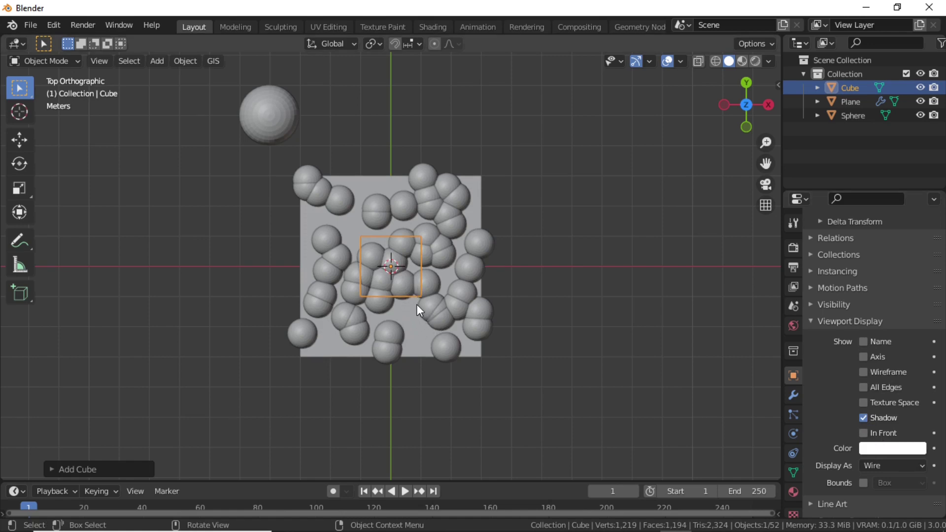
Step: Scale the wire cube to enclose the plane, flatten it along Z, and apply its scale
key("s")
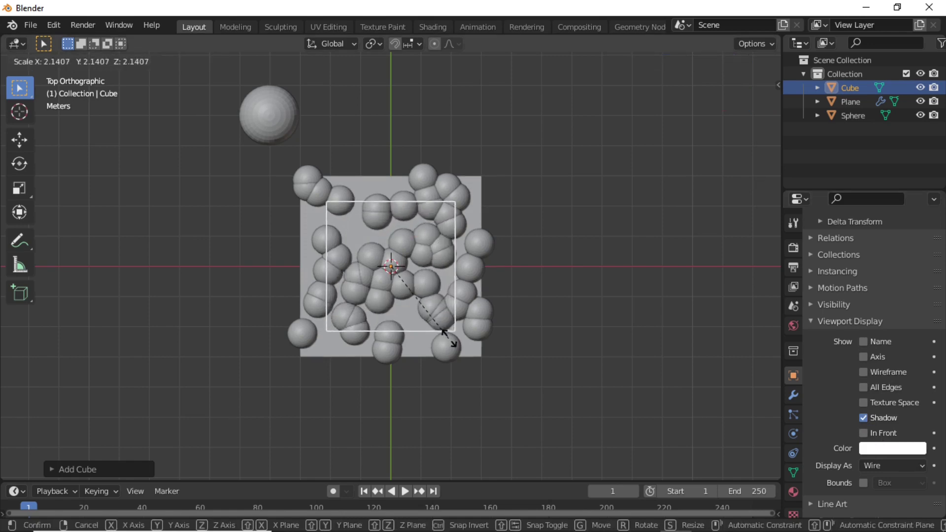
left_click(495, 366)
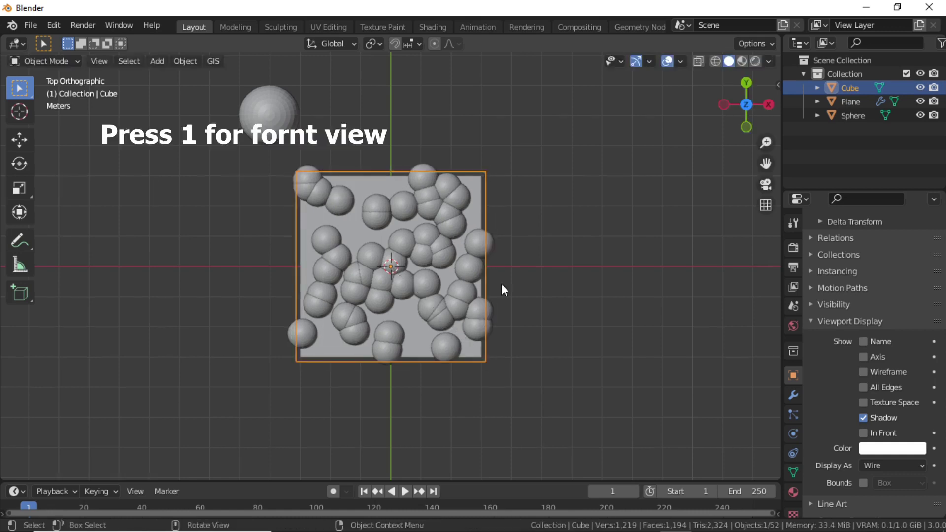
key("KP_1")
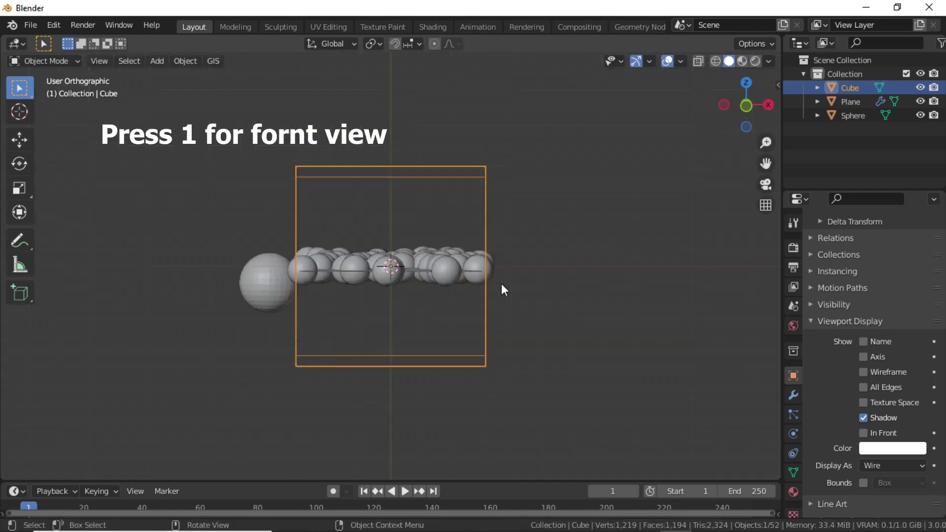
key("s")
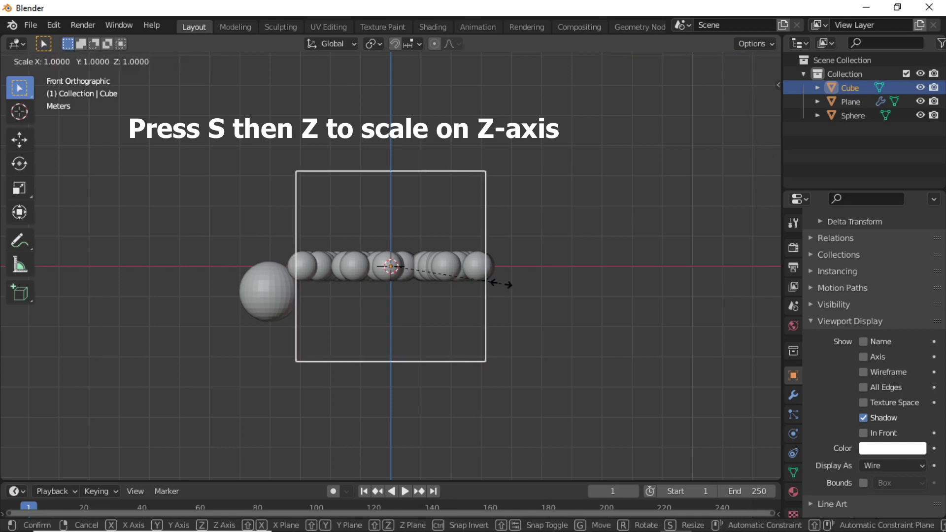
key("z")
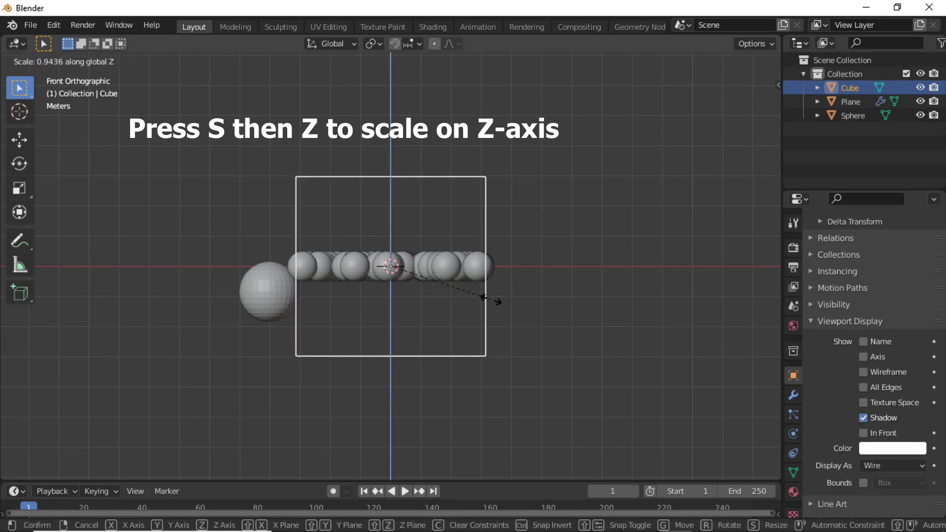
left_click(413, 285)
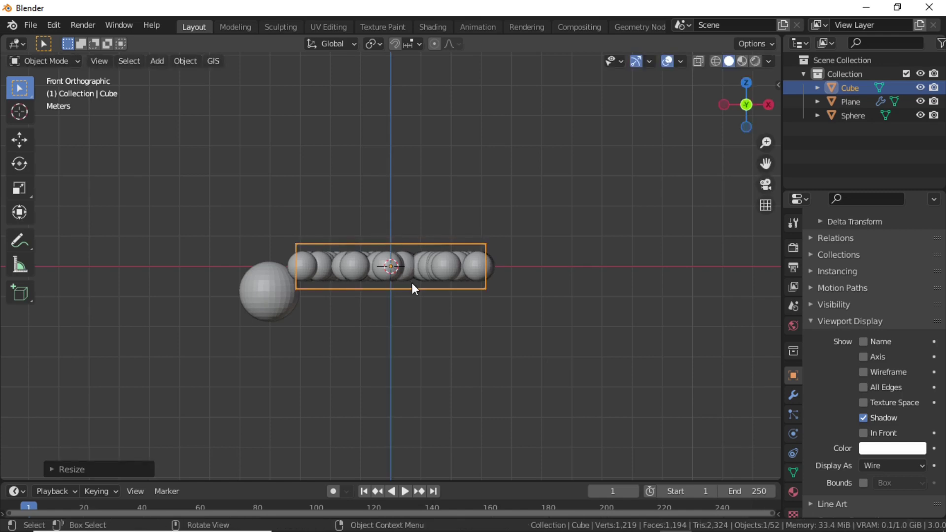
key("ctrl+a")
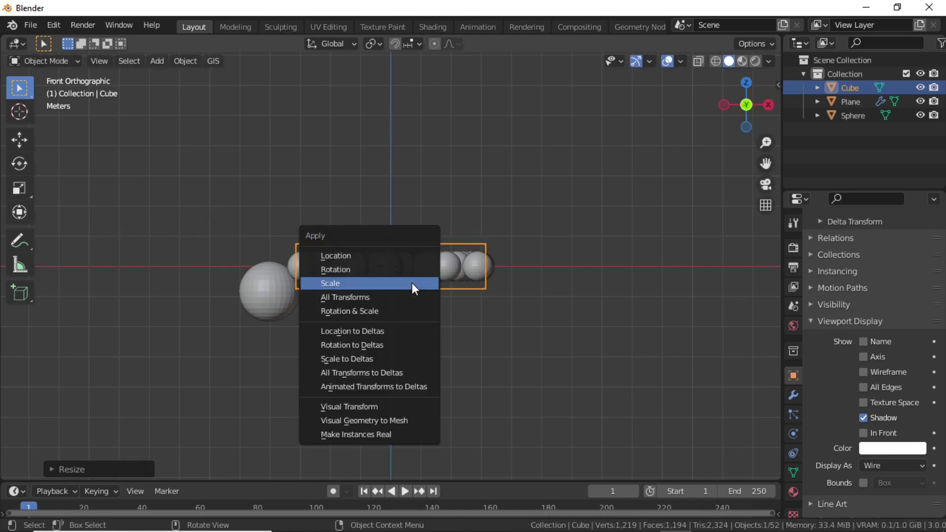
left_click(354, 285)
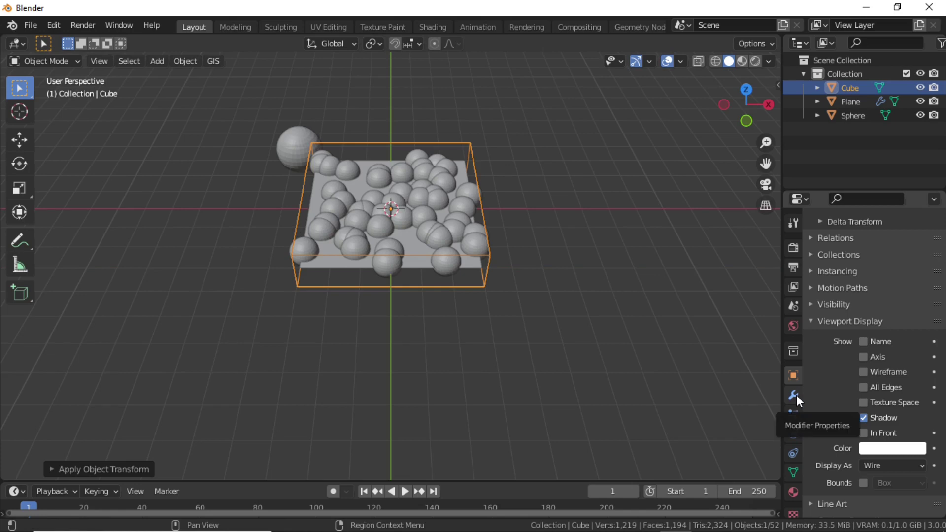
Step: Add a Dynamic Paint modifier to the cube and make it a Brush
left_click(793, 395)
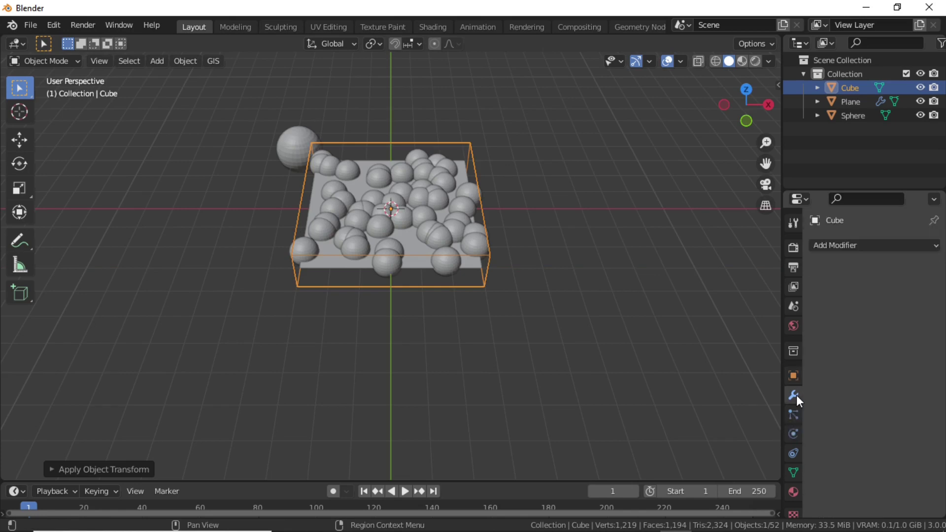
left_click(870, 247)
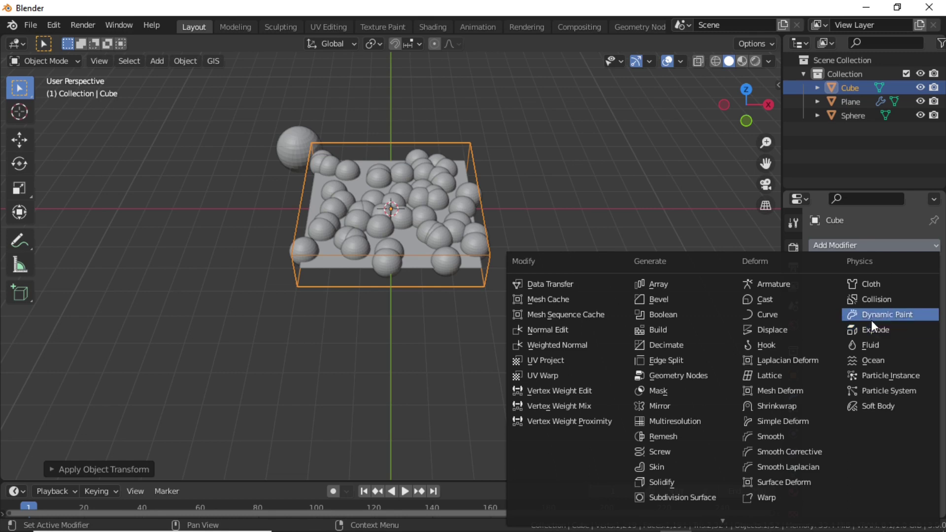
left_click(916, 315)
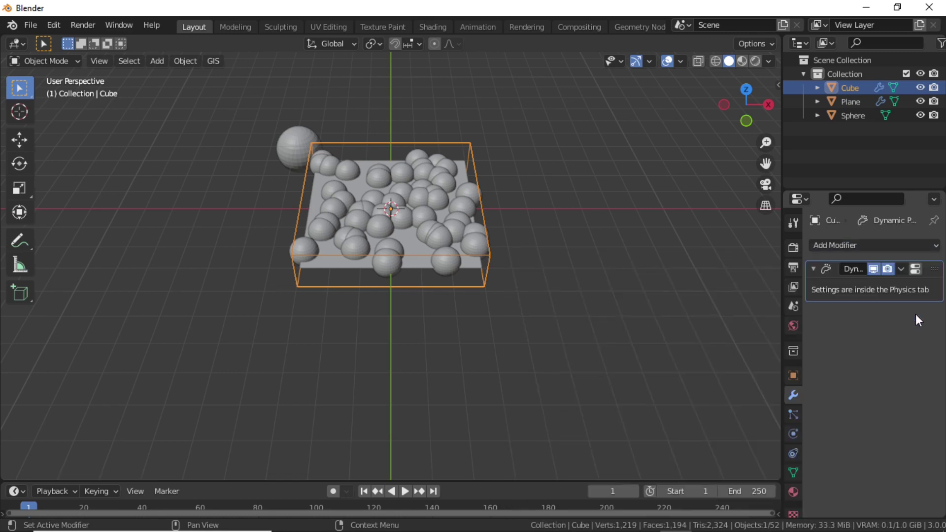
left_click(918, 268)
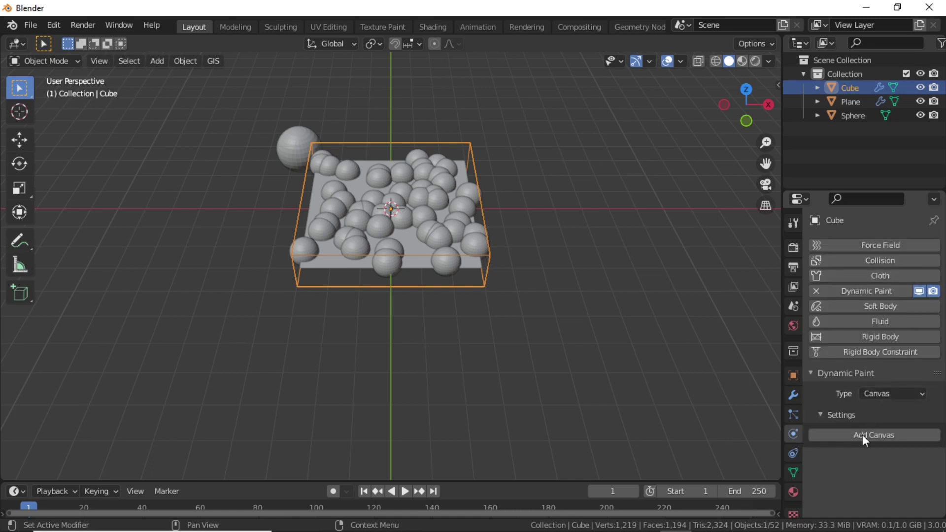
left_click(889, 394)
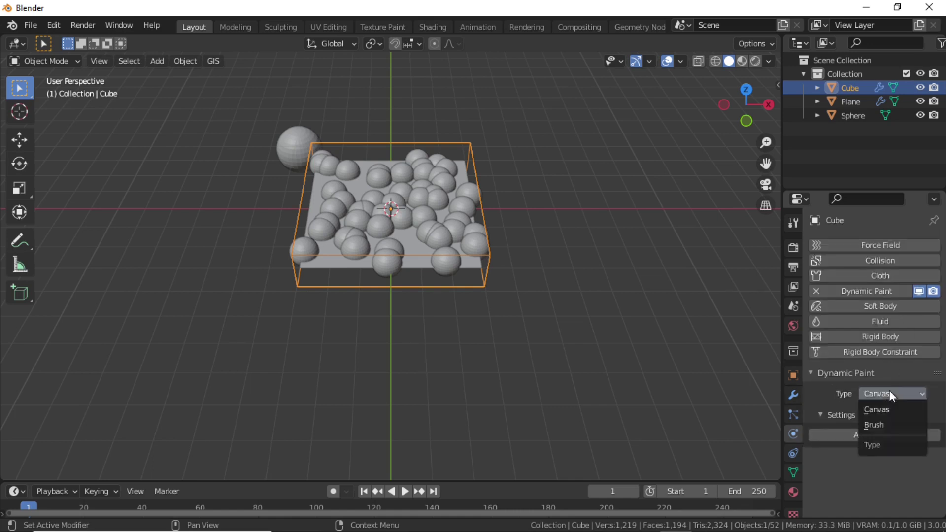
left_click(893, 425)
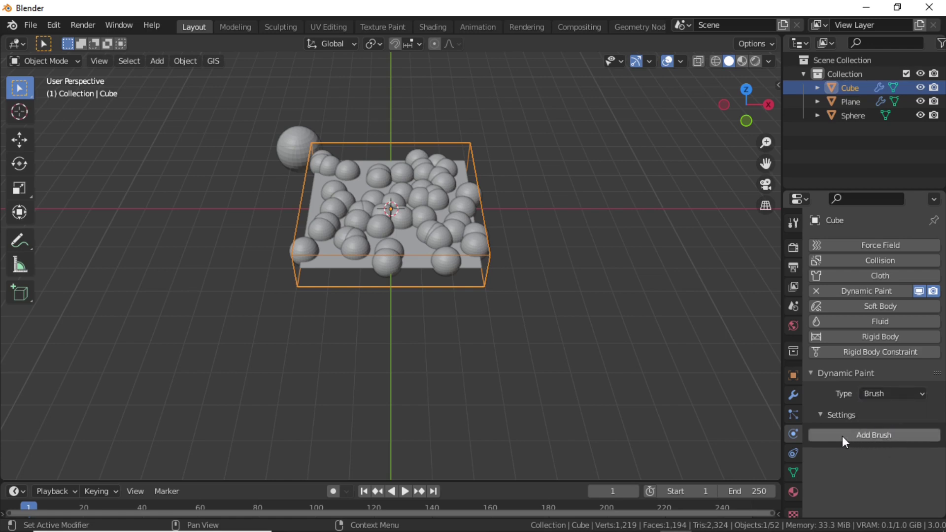
left_click(878, 436)
Step: Set the brush paint source to Mesh Volume + Proximity and select the plane
scroll(877, 435, "down", 4)
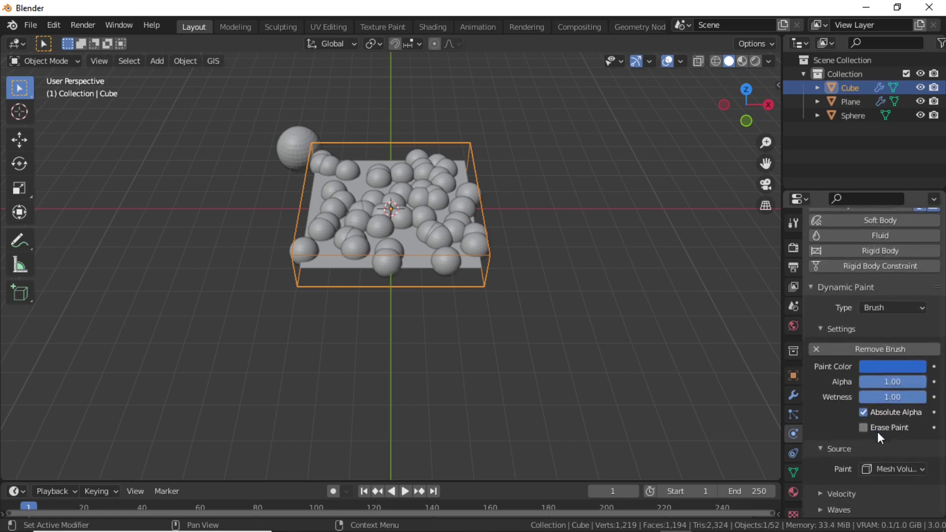
left_click(890, 469)
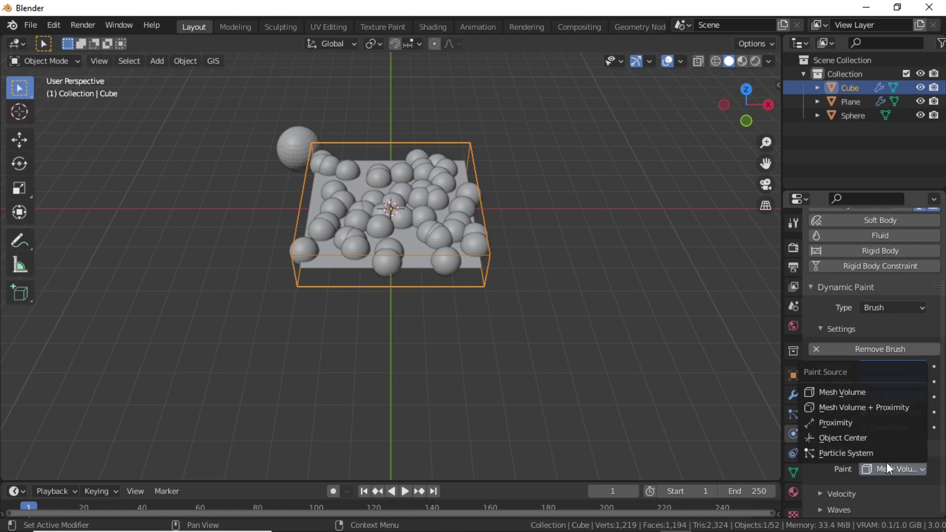
left_click(877, 409)
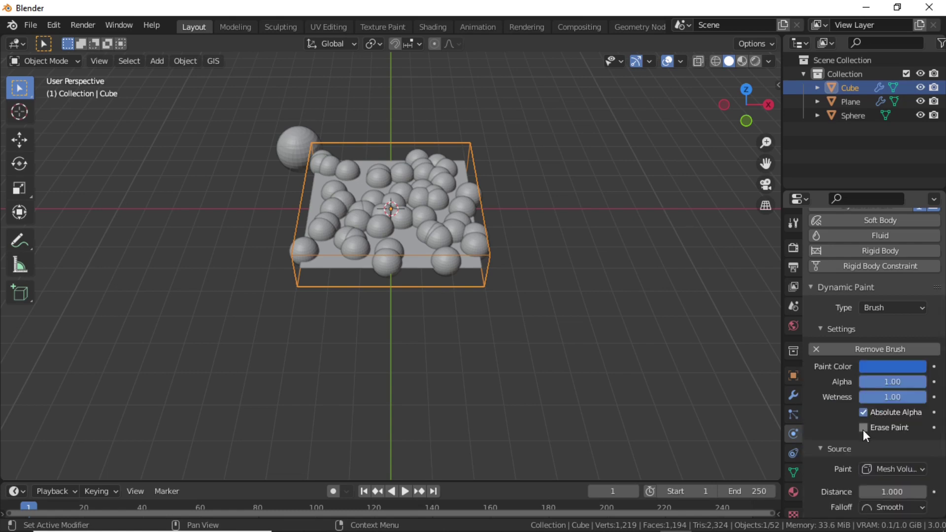
left_click(419, 268)
key("a")
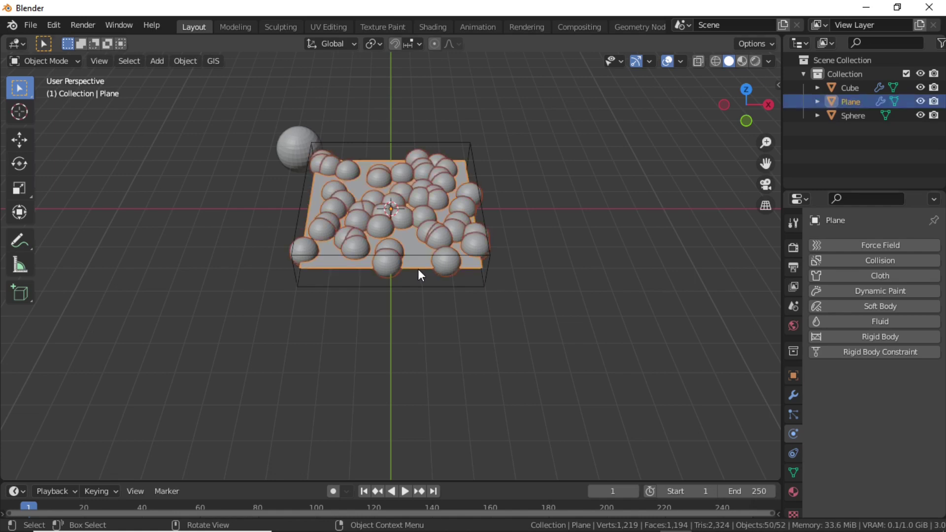
Step: Add a Dynamic Paint modifier to the plane and place it above Geometry Nodes
left_click(789, 395)
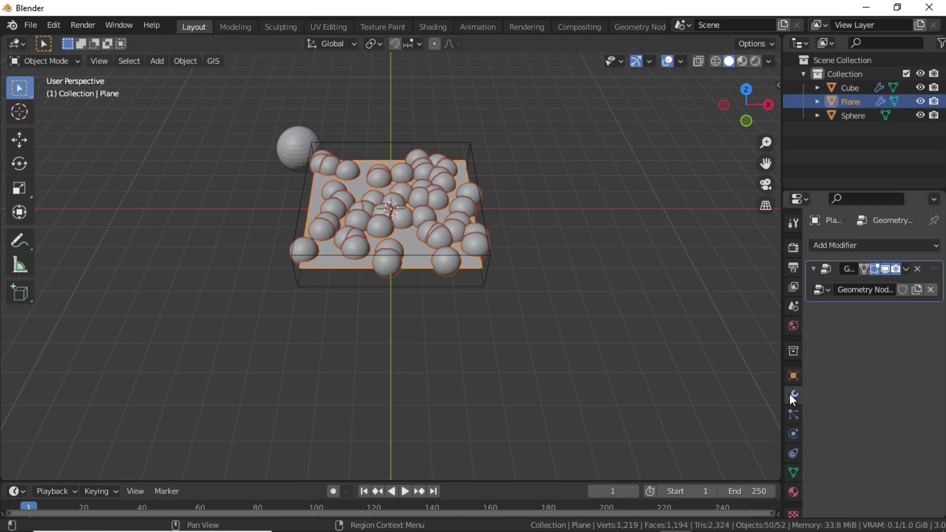
left_click(902, 249)
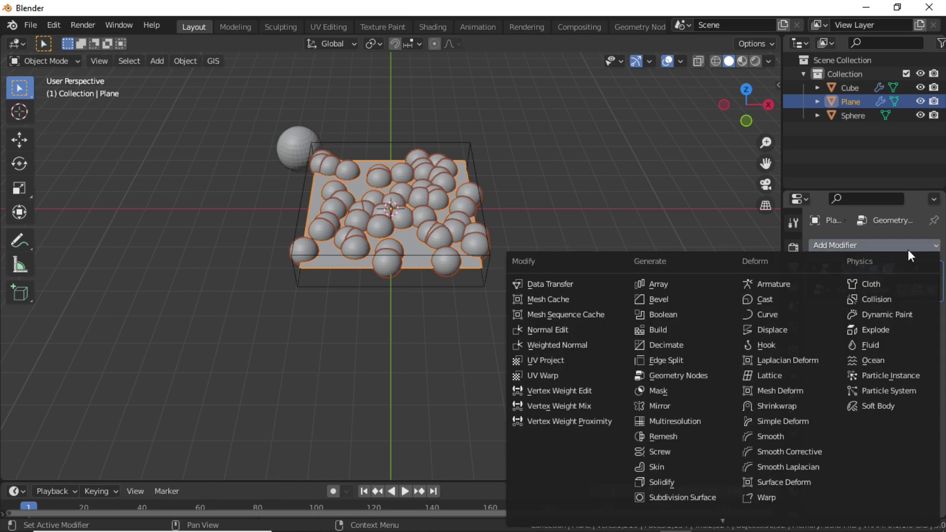
left_click(891, 315)
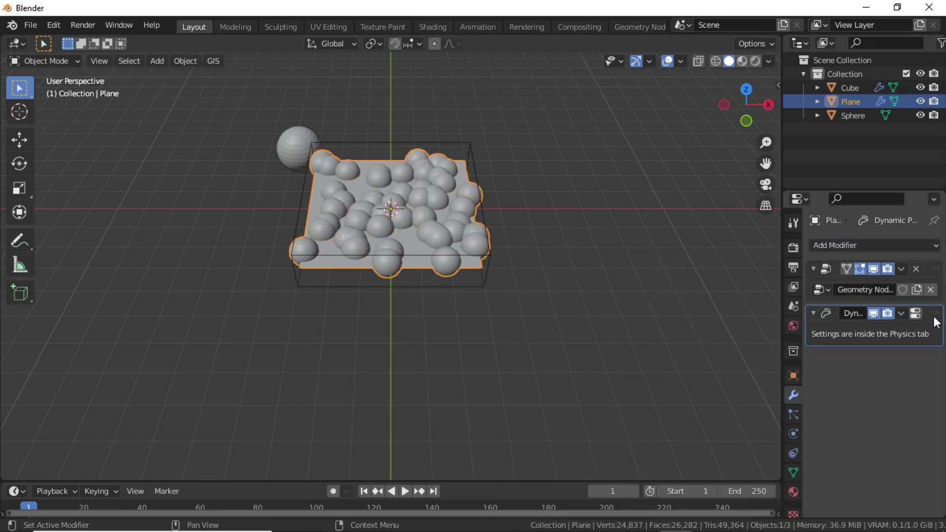
left_click_drag(934, 313, 922, 269)
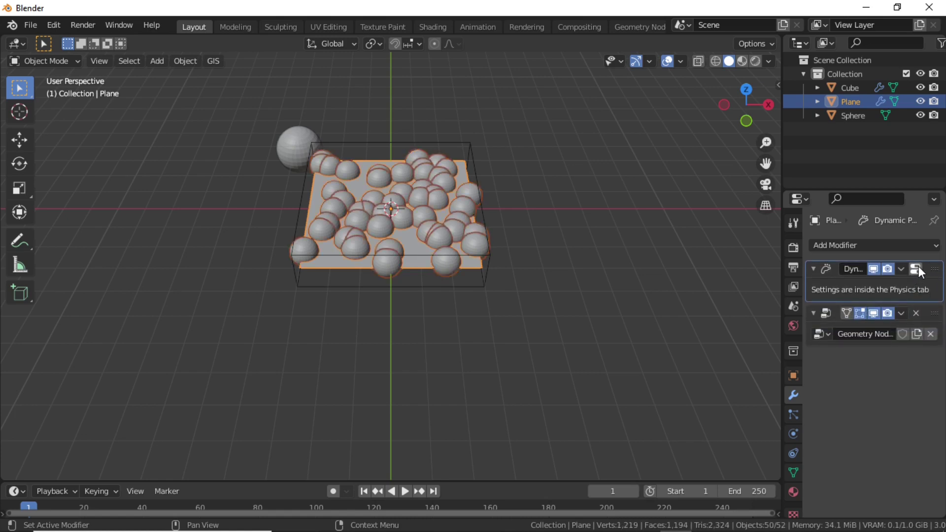
left_click(916, 268)
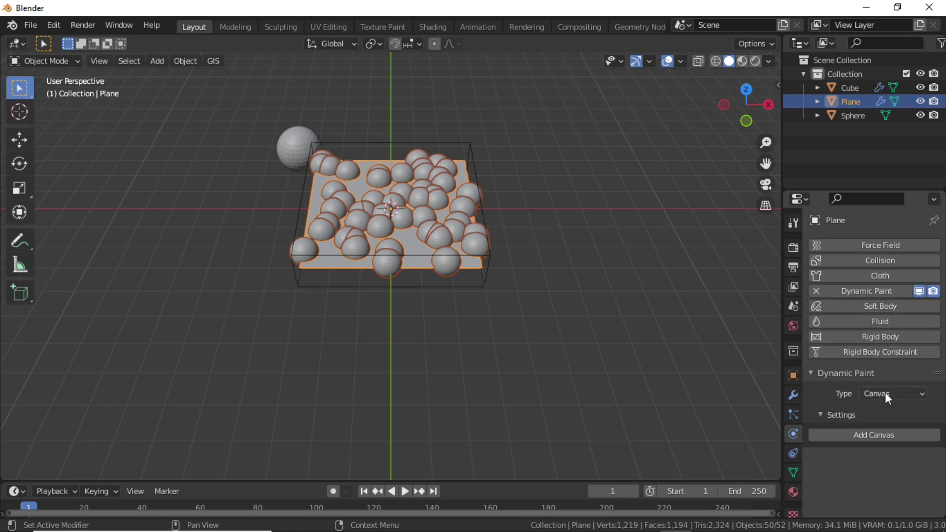
Step: Add a Dynamic Paint canvas with a Weight surface that outputs to a new vertex group
left_click(879, 435)
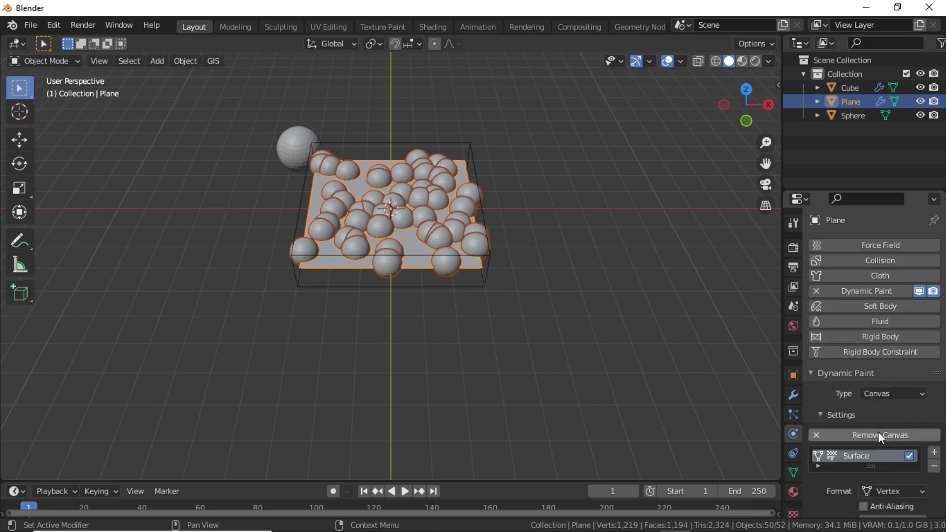
scroll(879, 443, "down", 5)
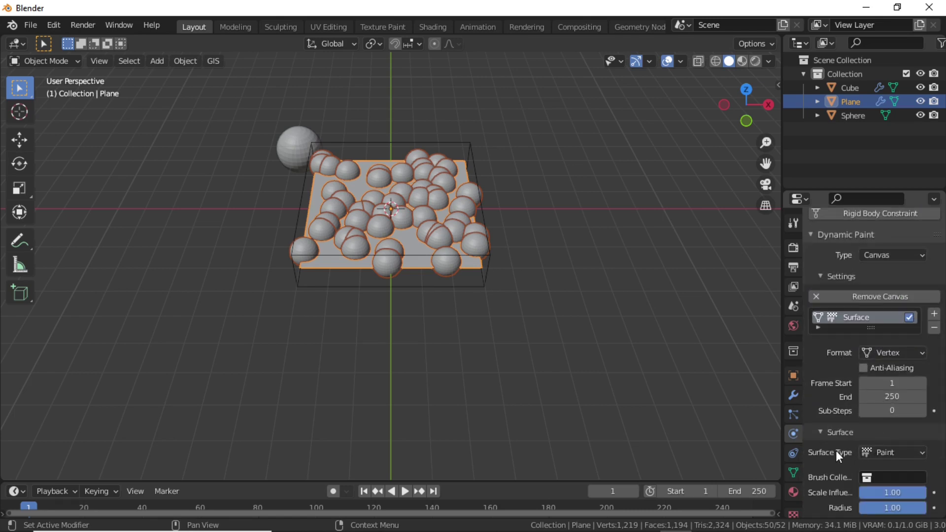
left_click(879, 448)
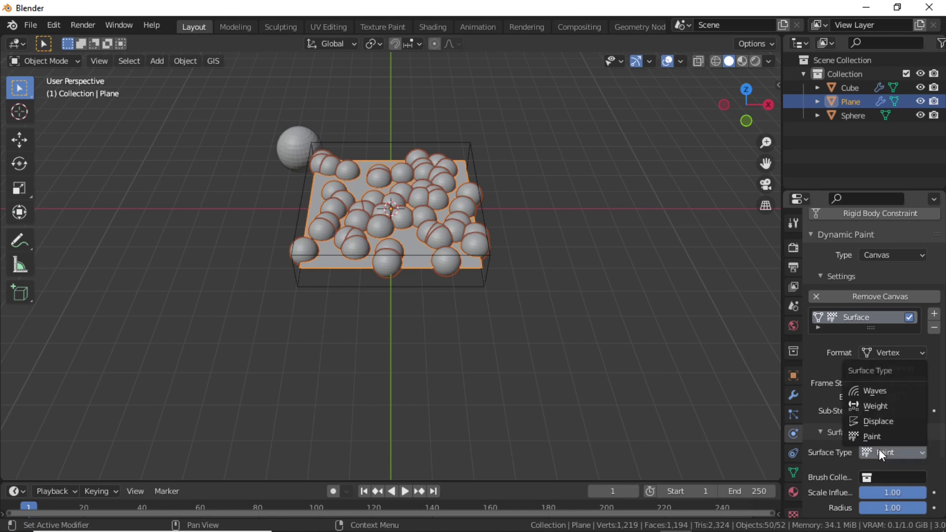
left_click(877, 407)
scroll(811, 507, "down", 3)
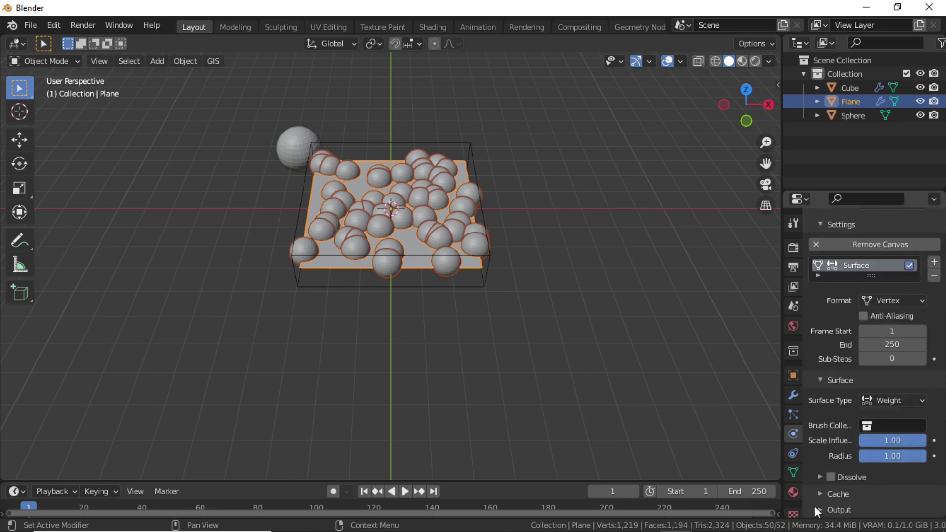
left_click(820, 507)
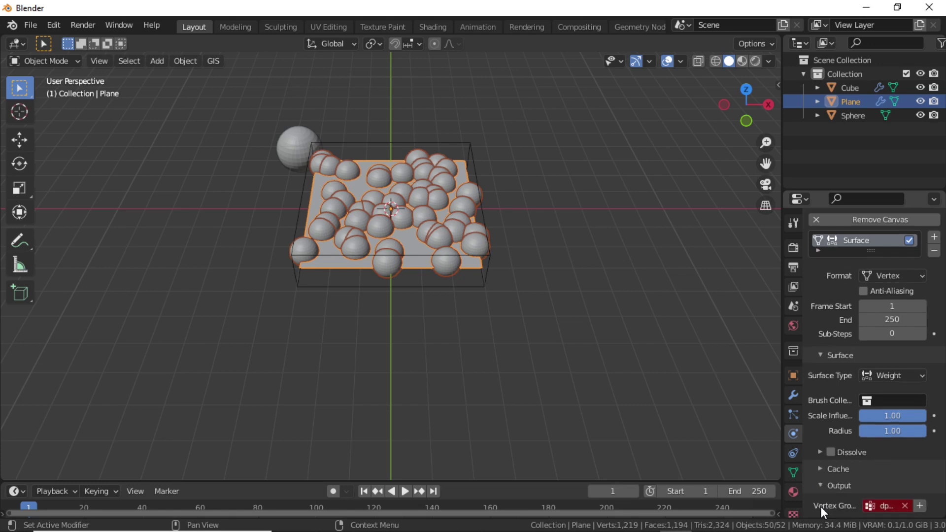
left_click(920, 504)
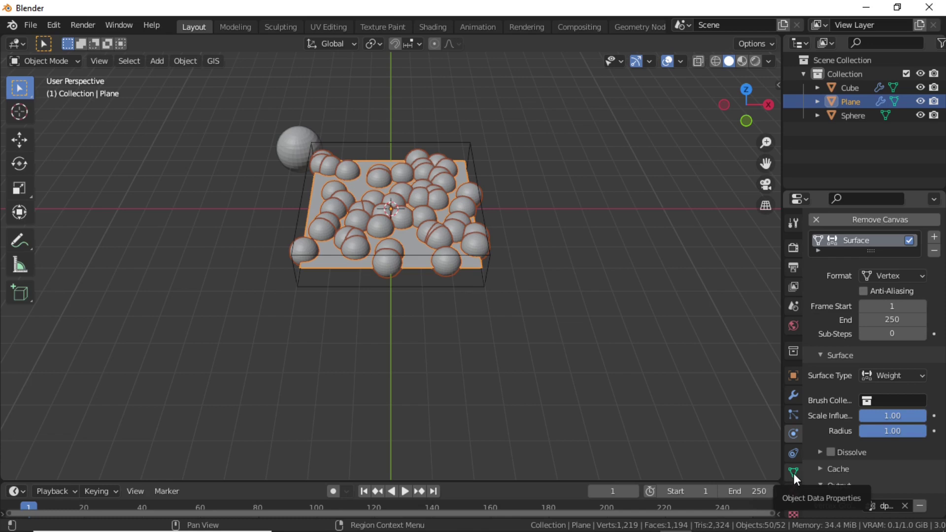
Step: Check the plane's dp_weight vertex group, then select the cube for moving
left_click(794, 474)
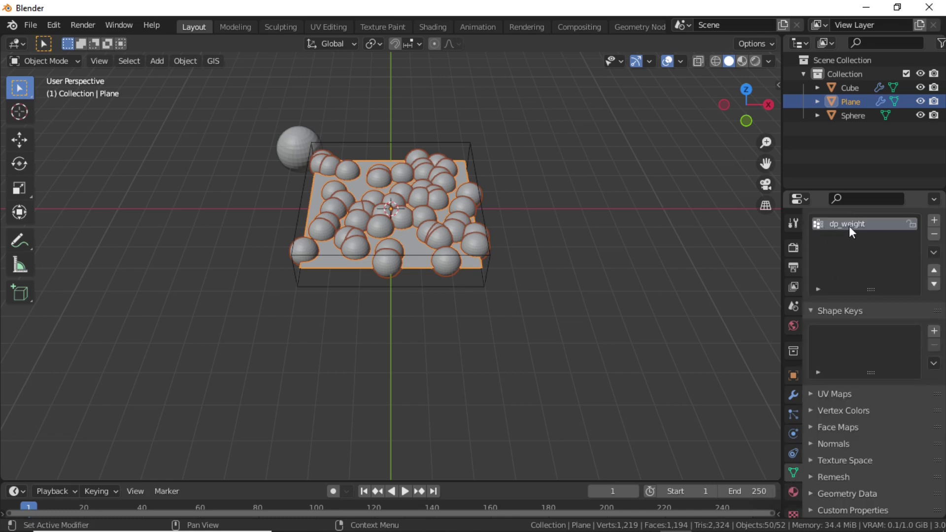
left_click(848, 88)
key("shift+space")
key("g")
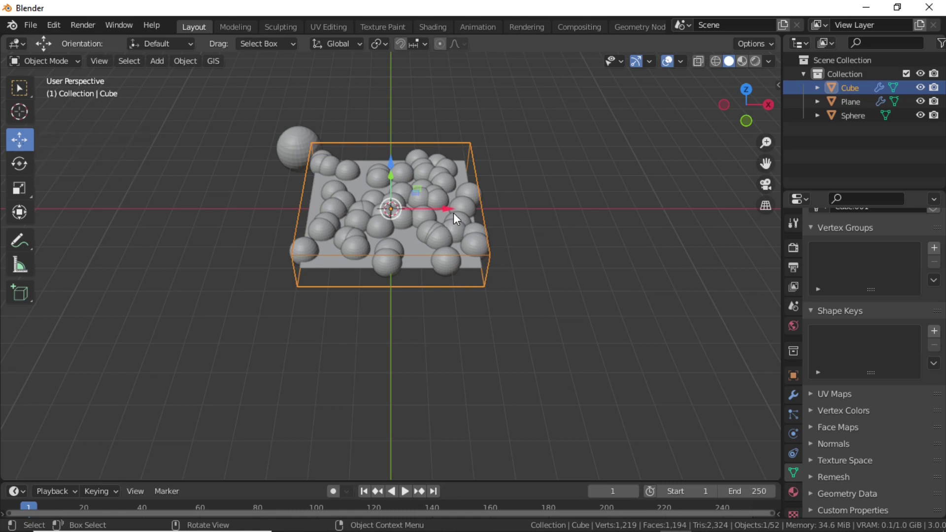
Step: Move the cube left of the plane and keyframe its location at frame 1
left_click_drag(453, 212, 274, 218)
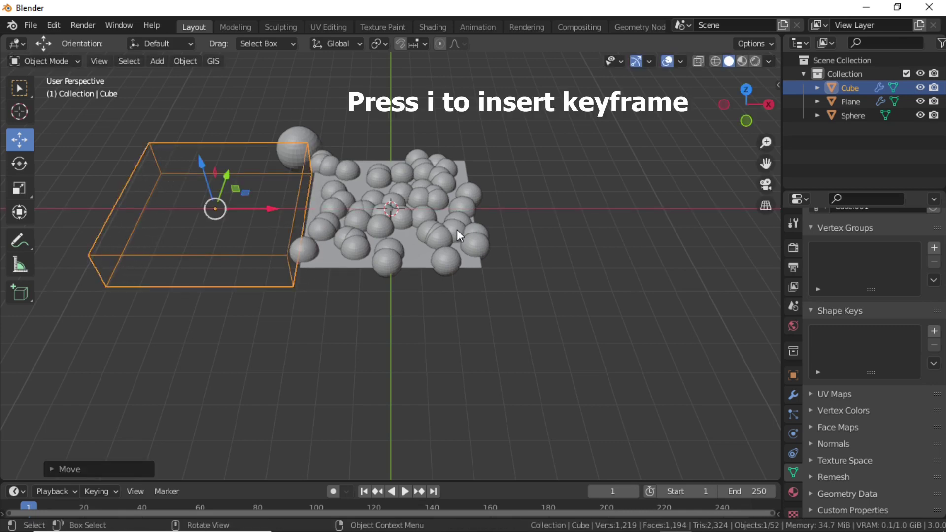
key("i")
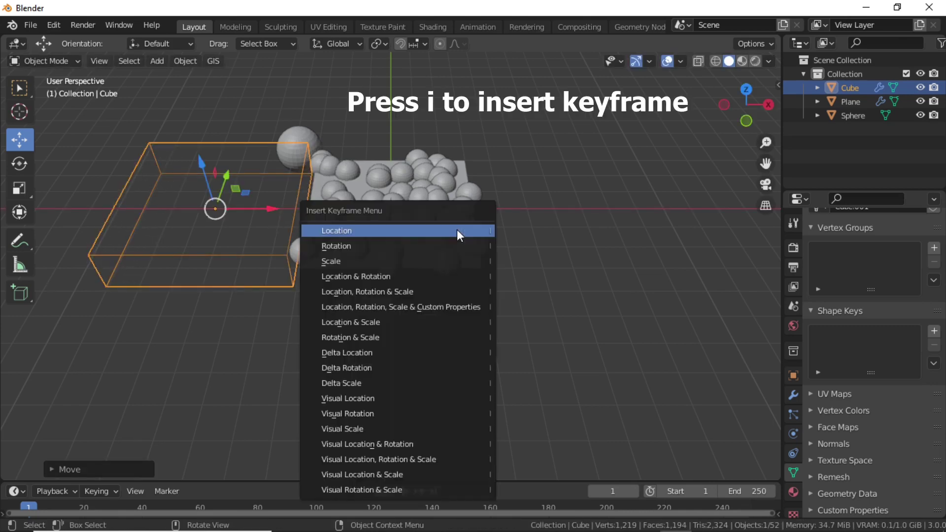
left_click(380, 231)
Step: At frame 200, slide the cube right of the plane, keyframe its location, and return to frame 1
left_click(610, 489)
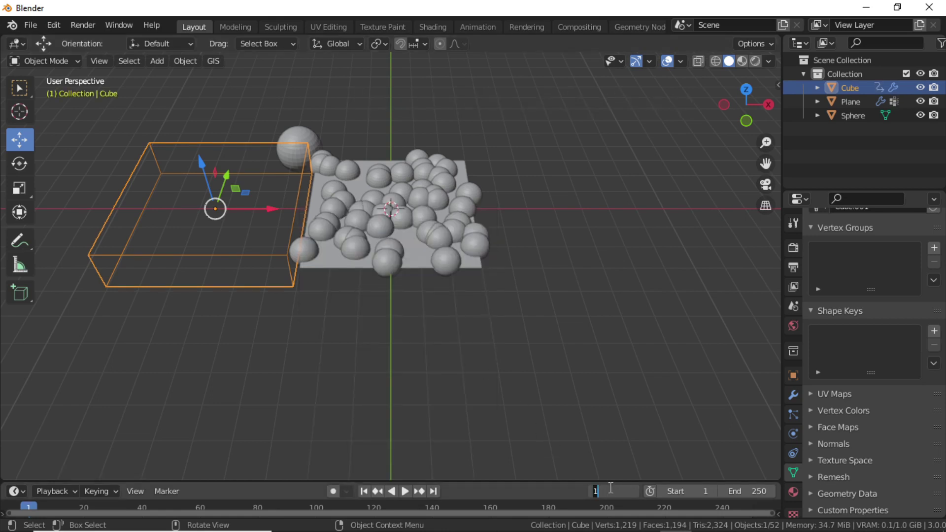
type("200")
key("Return")
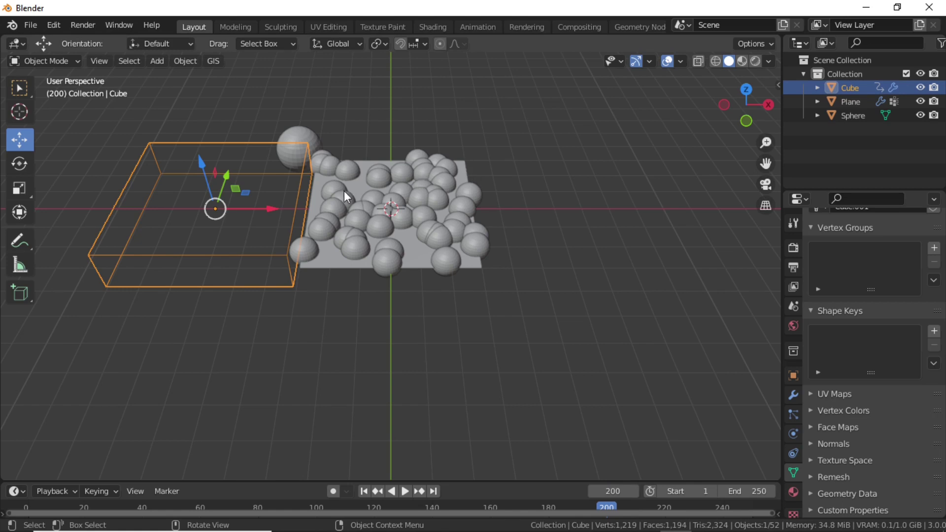
left_click_drag(271, 208, 626, 261)
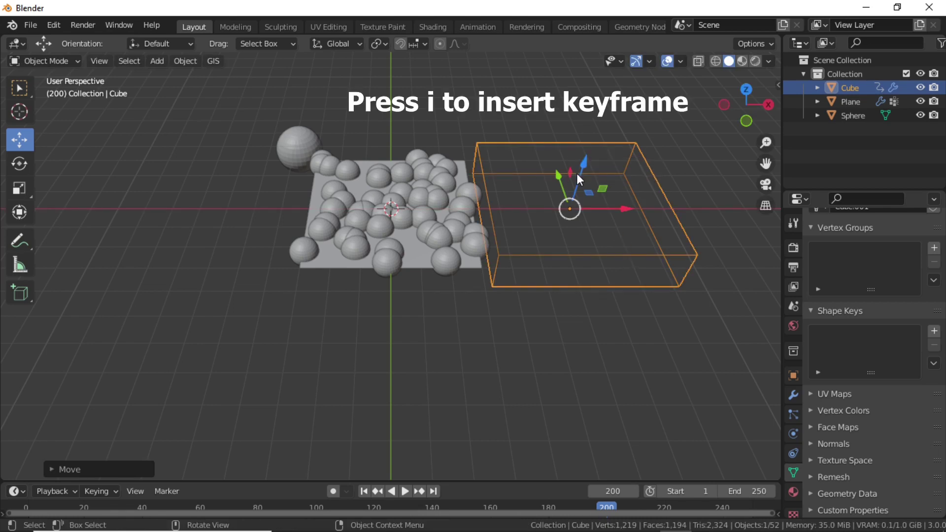
key("i")
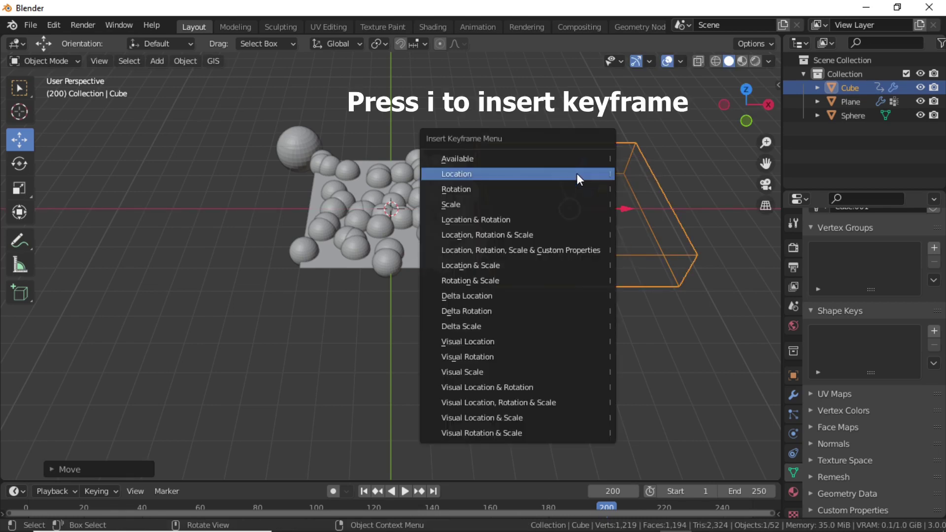
left_click(479, 172)
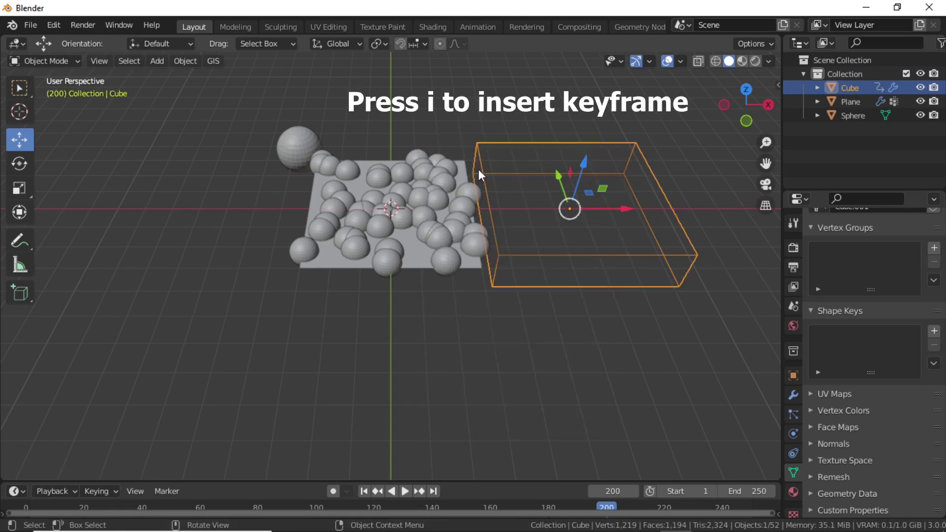
left_click(365, 492)
left_click(357, 268)
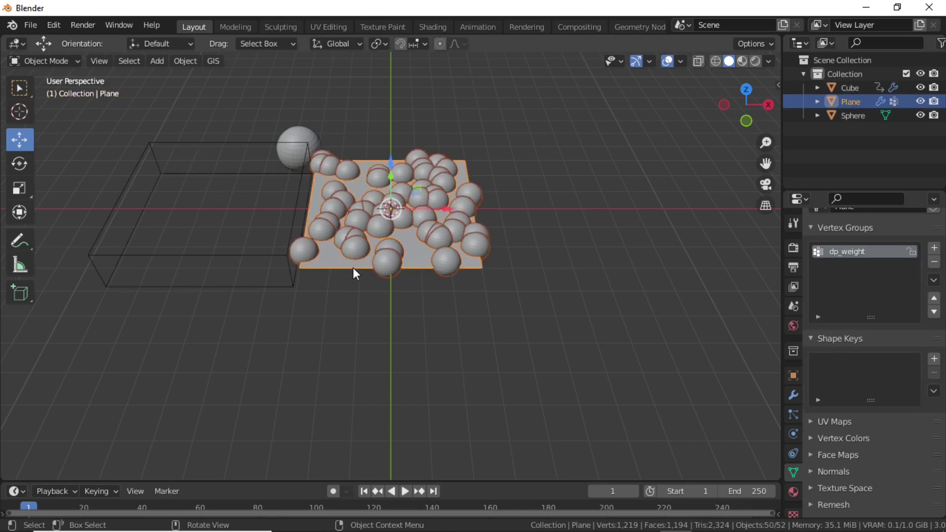
Step: Play the animation in Weight Paint mode to watch dp_weight spread, stopping at frame 112, then return to Object Mode
left_click(51, 60)
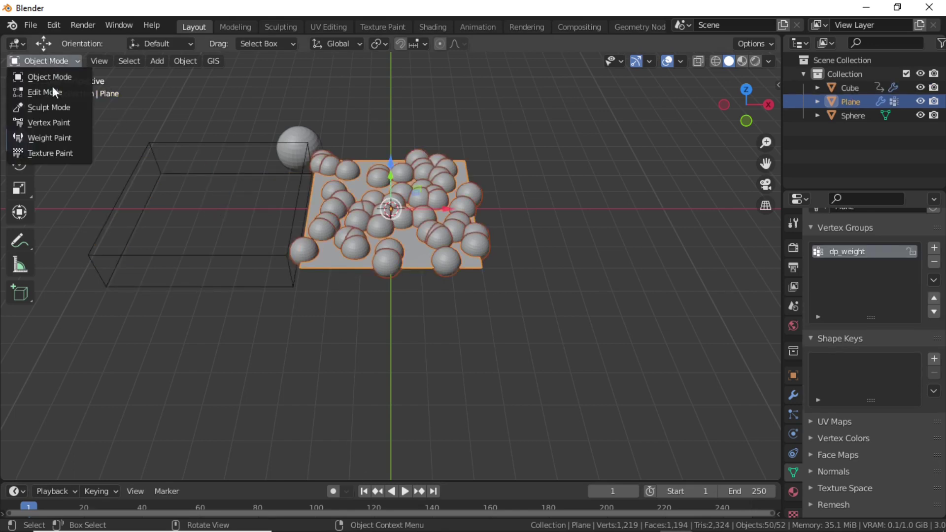
left_click(54, 138)
key("space")
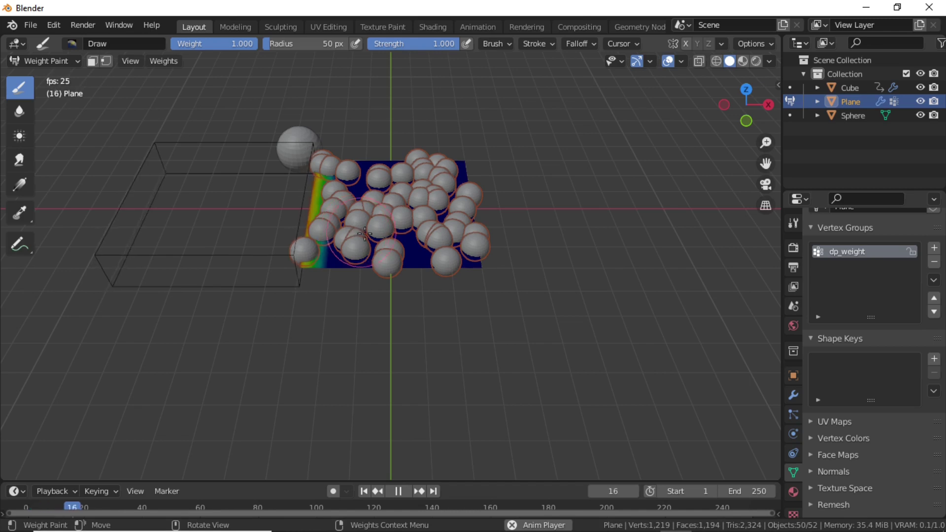
key("Escape")
middle_click_drag(249, 178, 250, 224)
key("space")
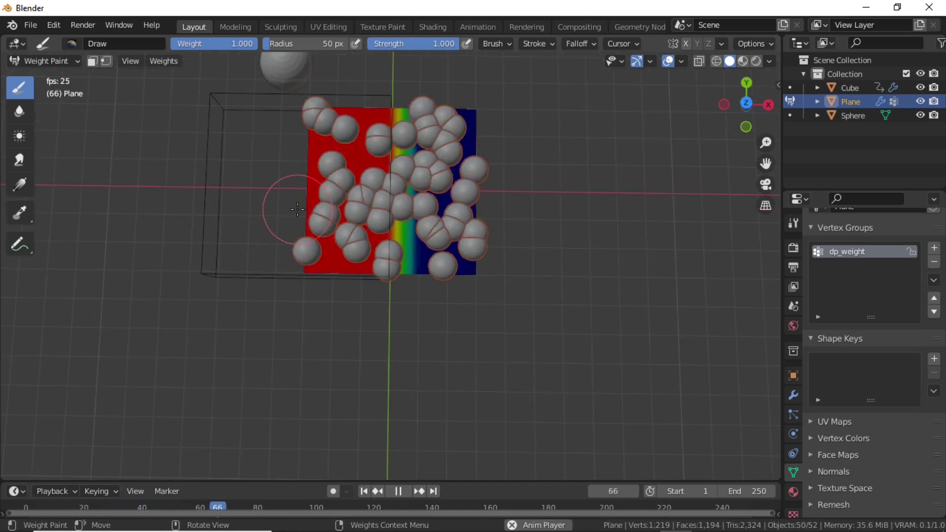
key("space")
left_click(47, 62)
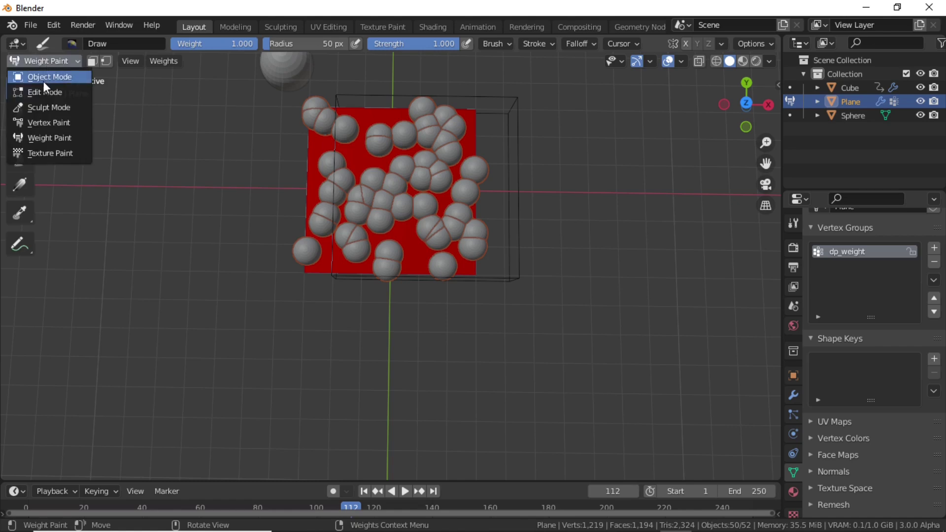
left_click(58, 80)
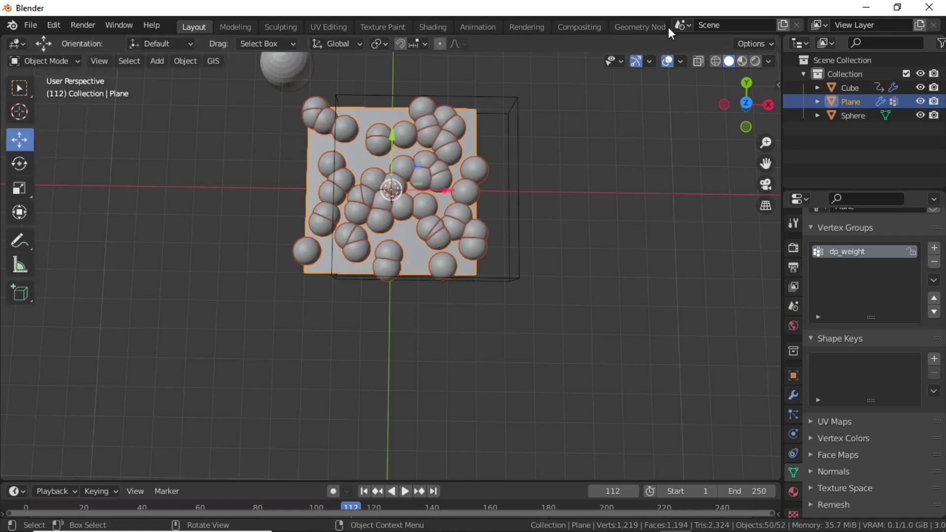
Step: In the Geometry Nodes workspace, copy the dp_weight vertex group name
left_click(644, 23)
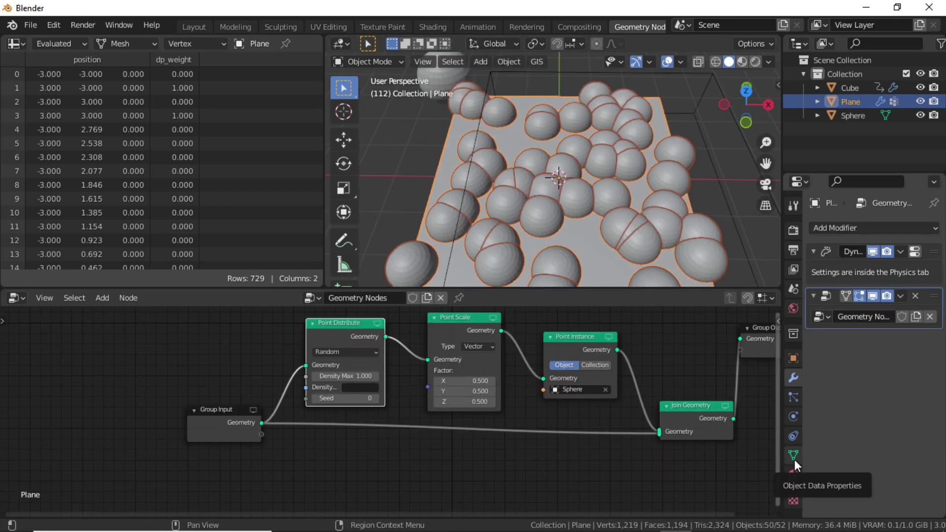
left_click(794, 456)
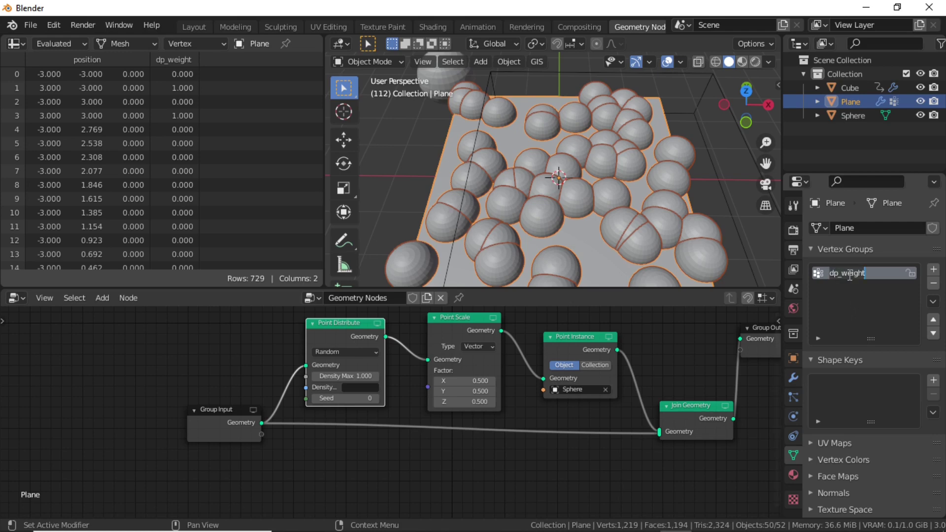
key("ctrl+c")
Step: Set Point Distribute's Density attribute to dp_weight and play to watch spheres appear
scroll(355, 385, "up", 1)
scroll(350, 384, "up", 1)
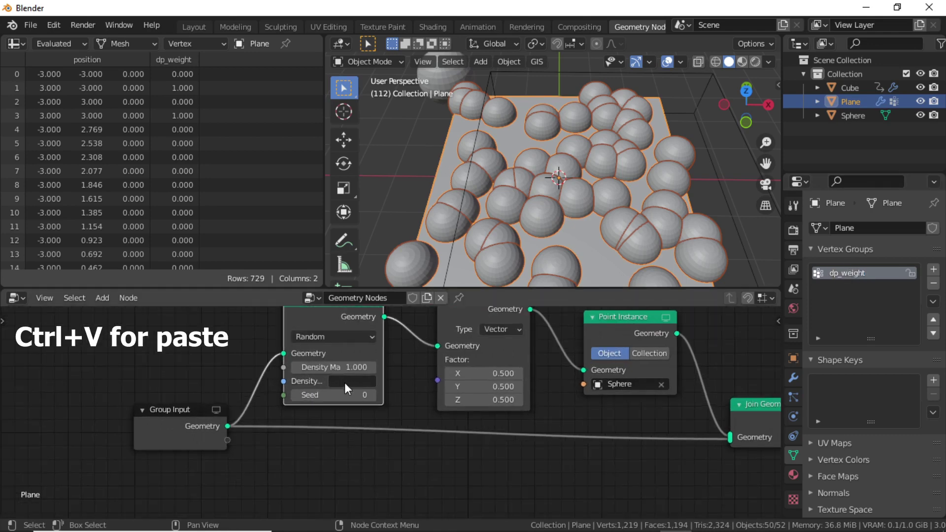
left_click(348, 381)
key("ctrl+v")
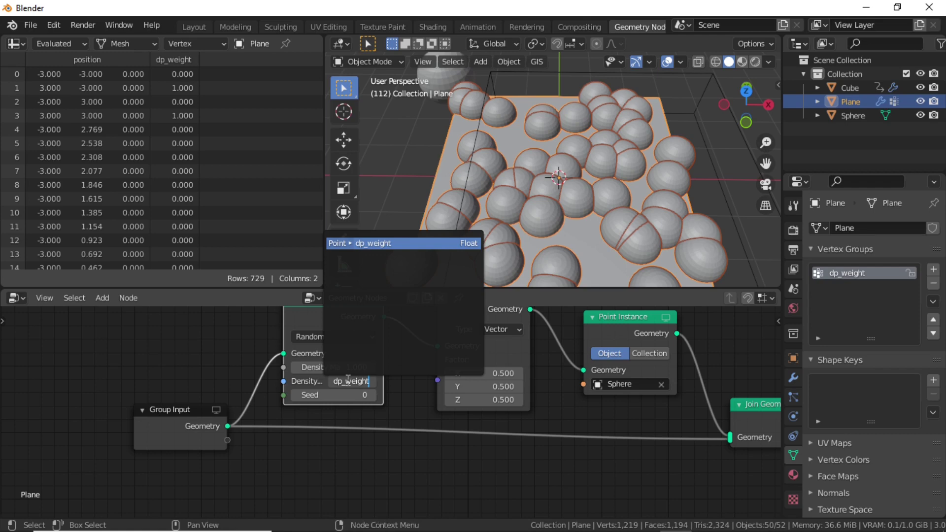
key("Return")
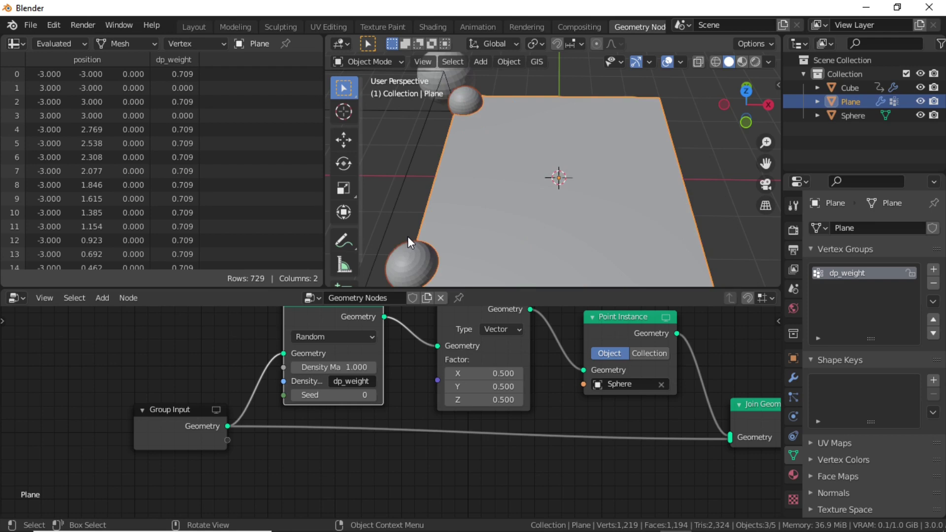
key("space")
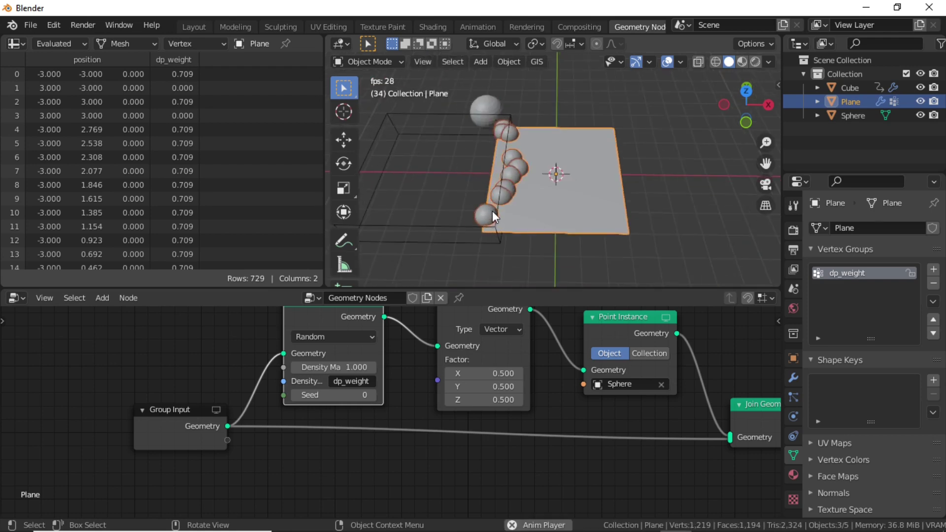
middle_click_drag(496, 236, 495, 255)
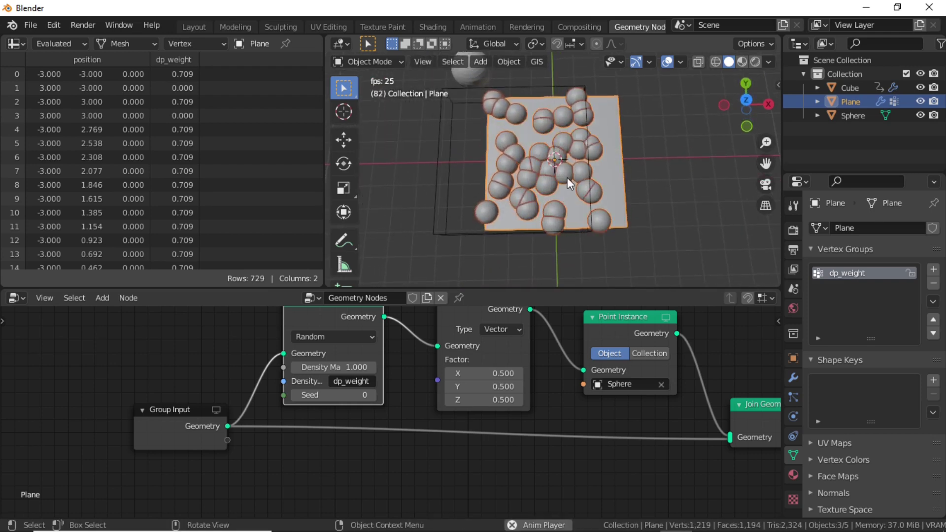
Step: Stop playback and set the sphere Scale Factor to 0.1
key("Escape")
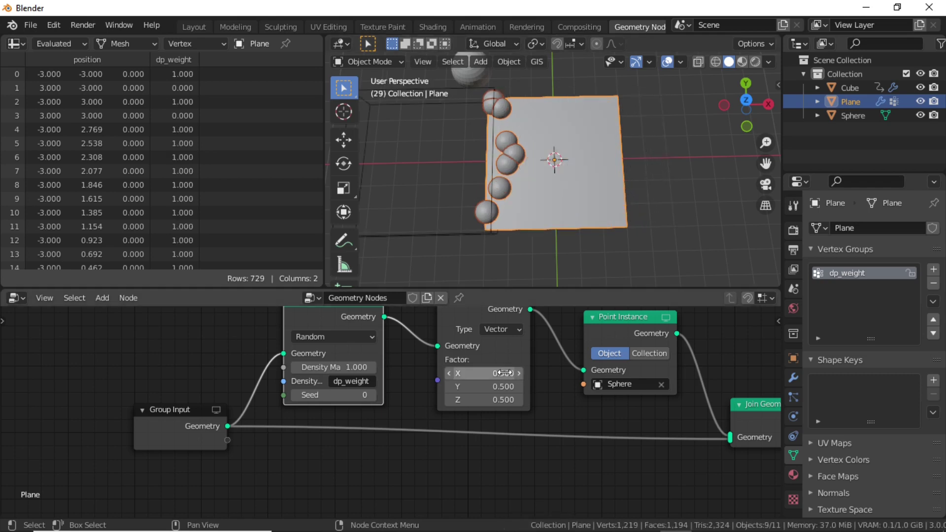
left_click(503, 373)
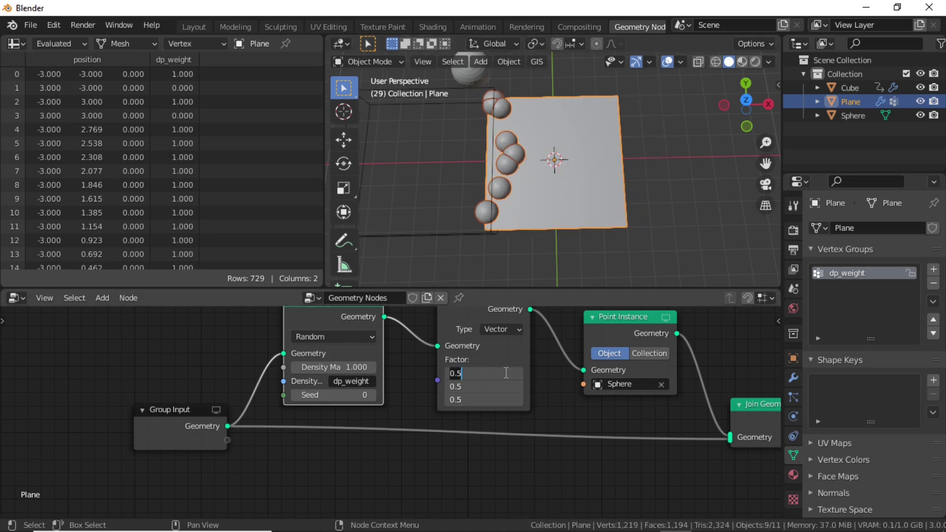
type("0.1")
key("Return")
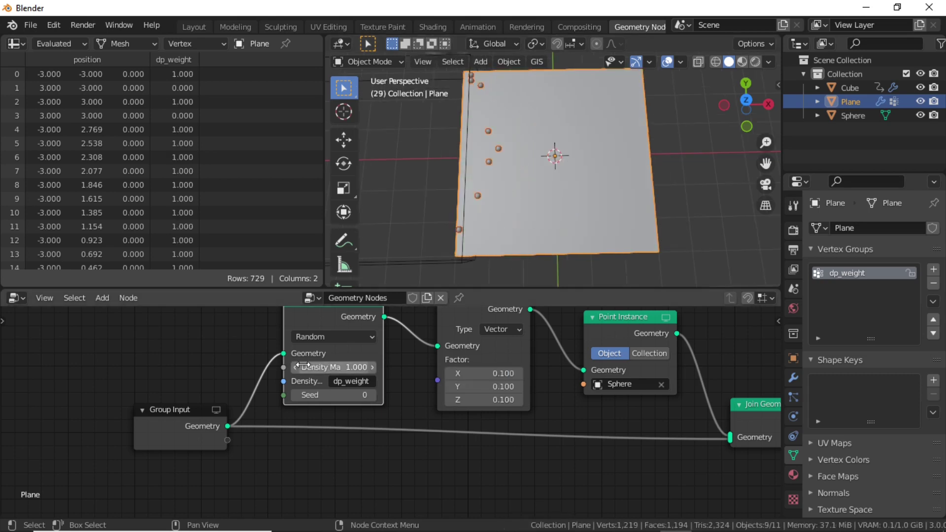
Step: Raise Point Distribute's Density Max to 10.300 and preview the denser scatter
left_click_drag(335, 367, 379, 367)
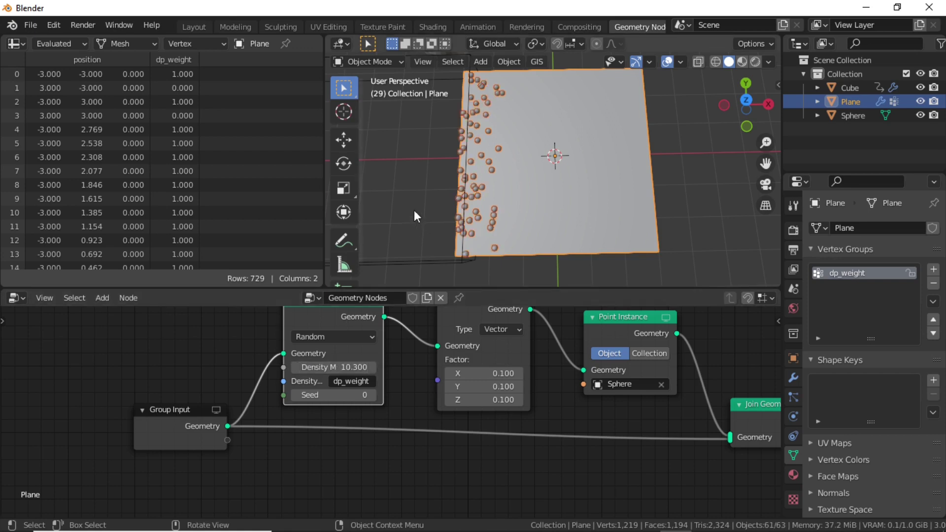
scroll(412, 208, "down", 2)
key("space")
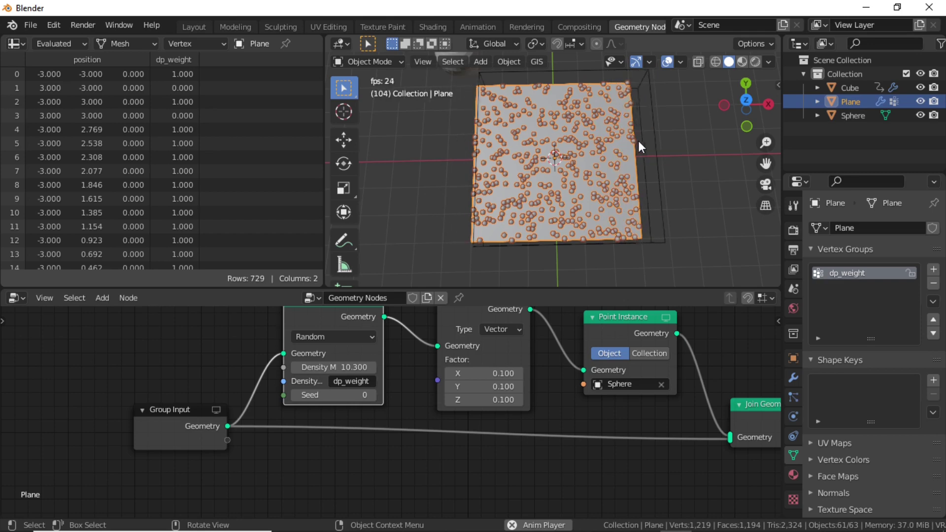
key("Escape")
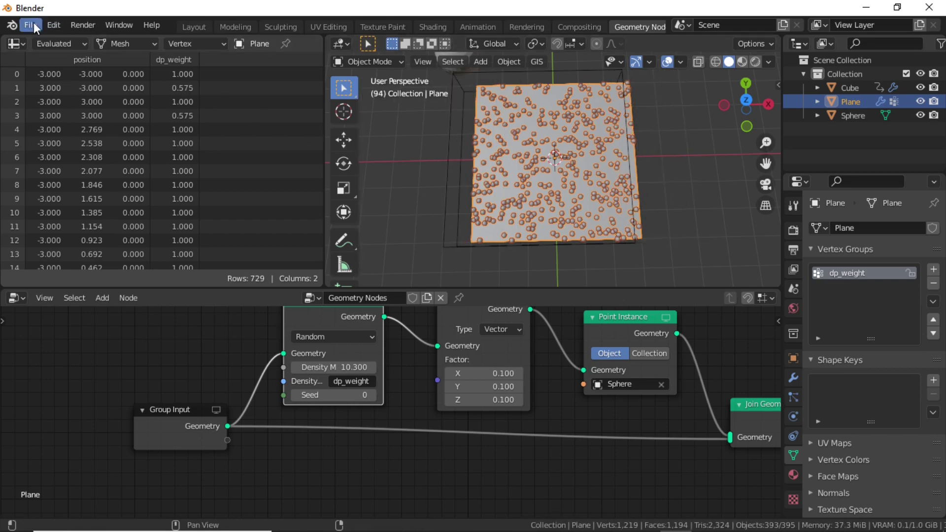
Step: Show the plane's Physics properties down to the Dynamic Paint canvas Weight surface
left_click(34, 23)
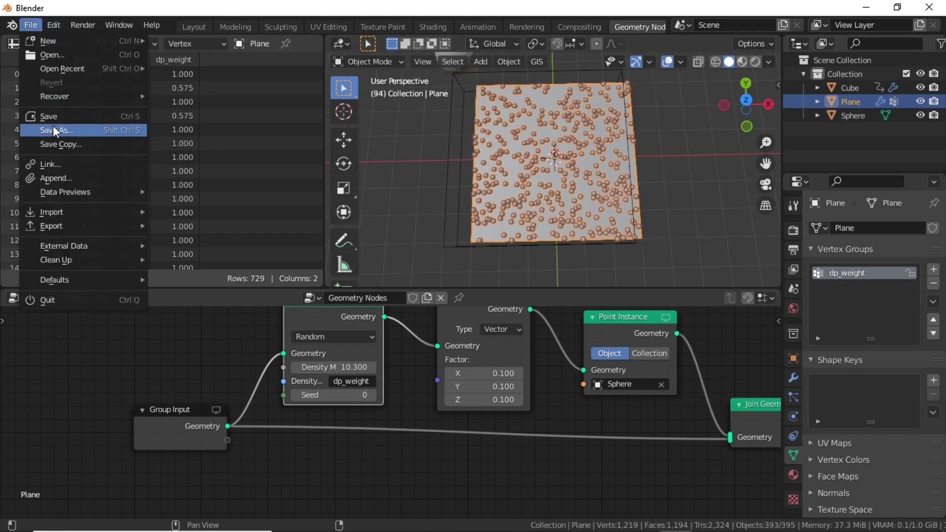
left_click(791, 415)
scroll(847, 338, "down", 5)
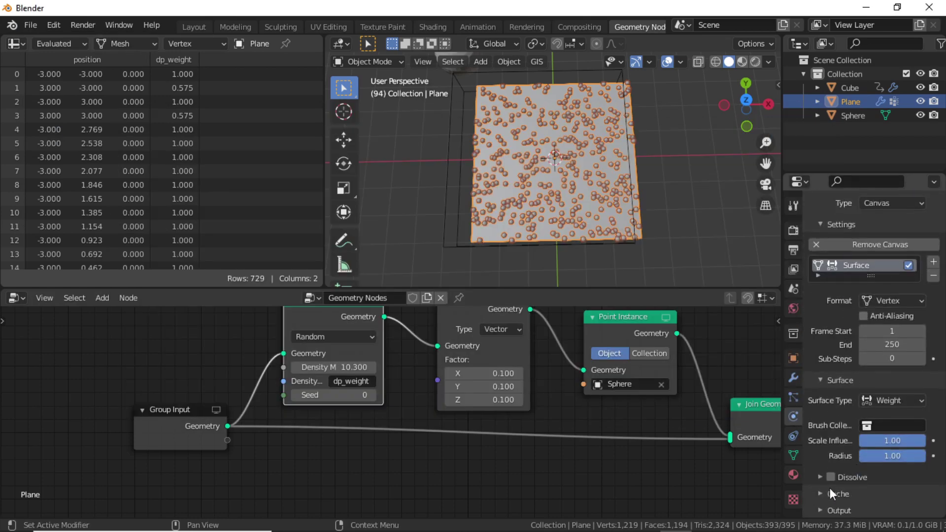
Step: Bake all dynamics from the Cache panel, caching 250 frames, then select the cube
left_click(816, 492)
scroll(818, 488, "down", 5)
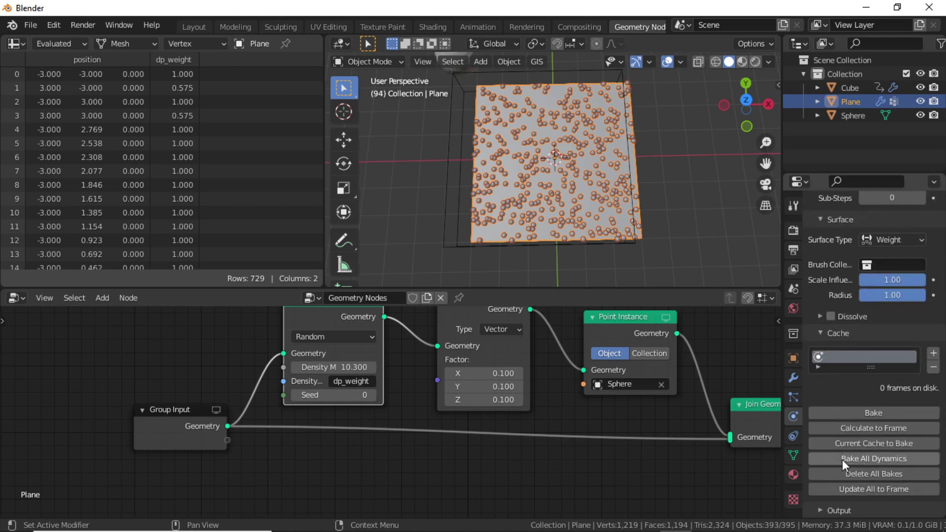
left_click(865, 460)
left_click(481, 229)
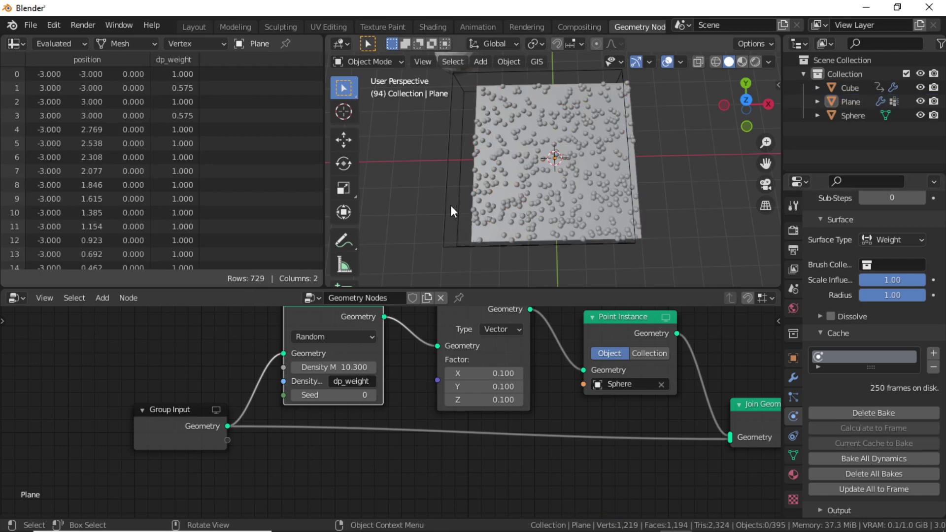
left_click(447, 173)
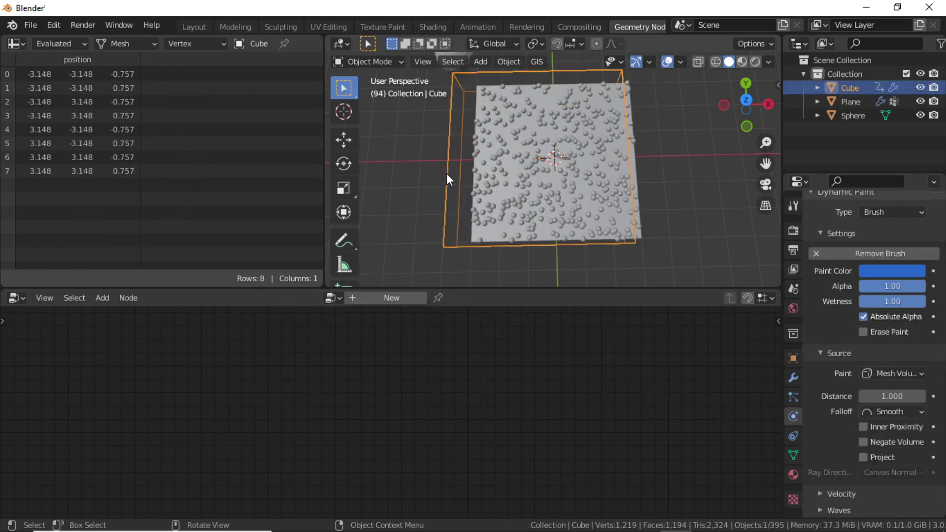
Step: Disable the Cube's render visibility in the Outliner
left_click(934, 88)
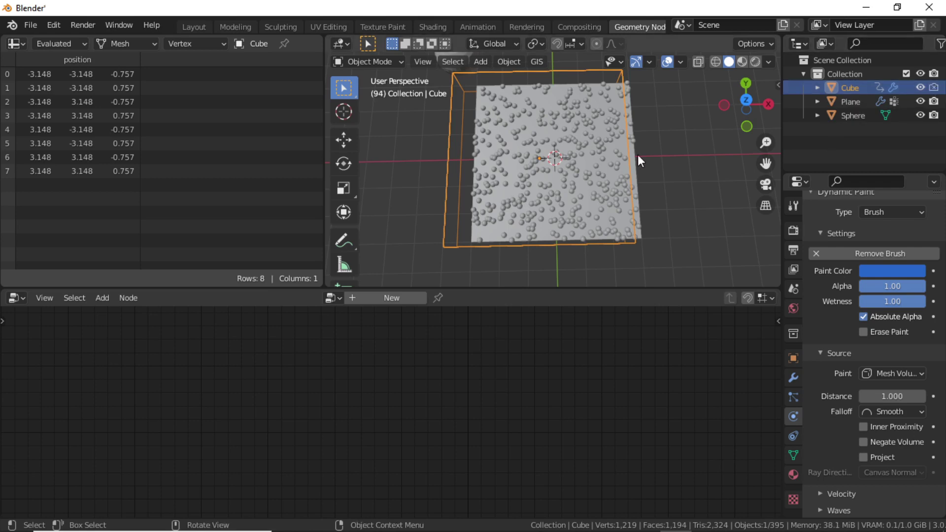